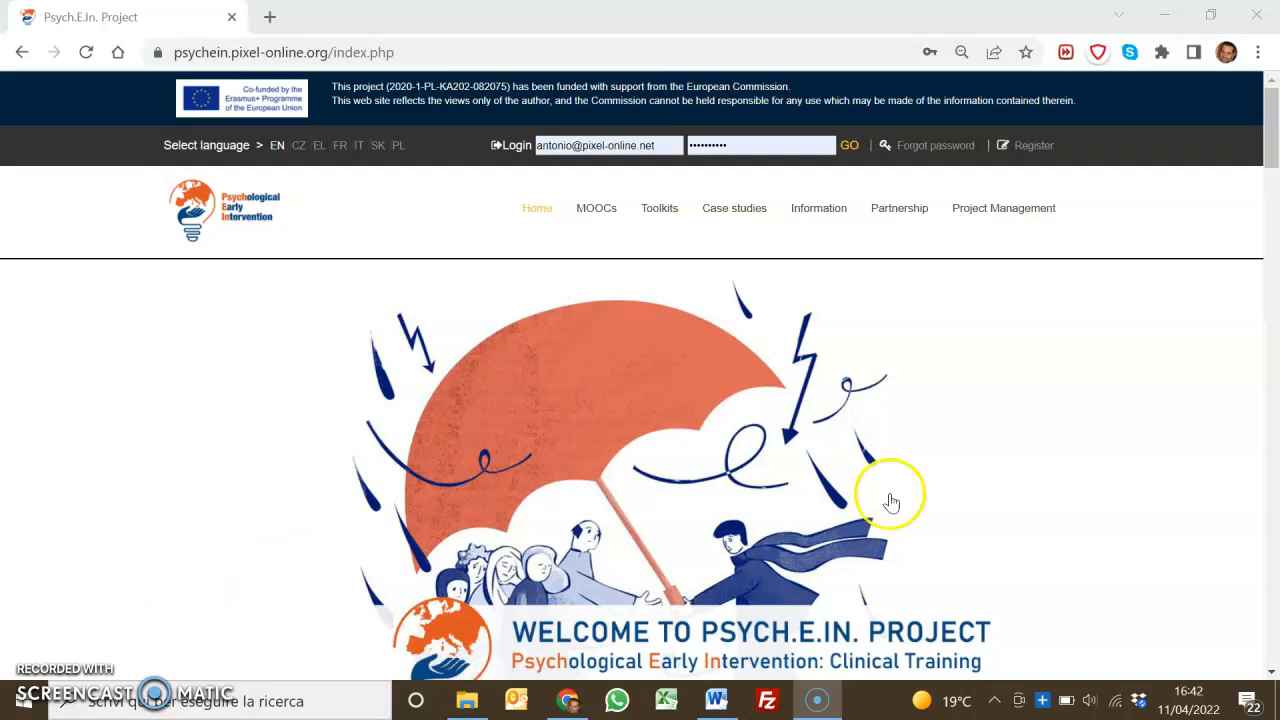
Step: Log in to the site with the saved credentials and open the MOOC 1 learning units list
click(849, 146)
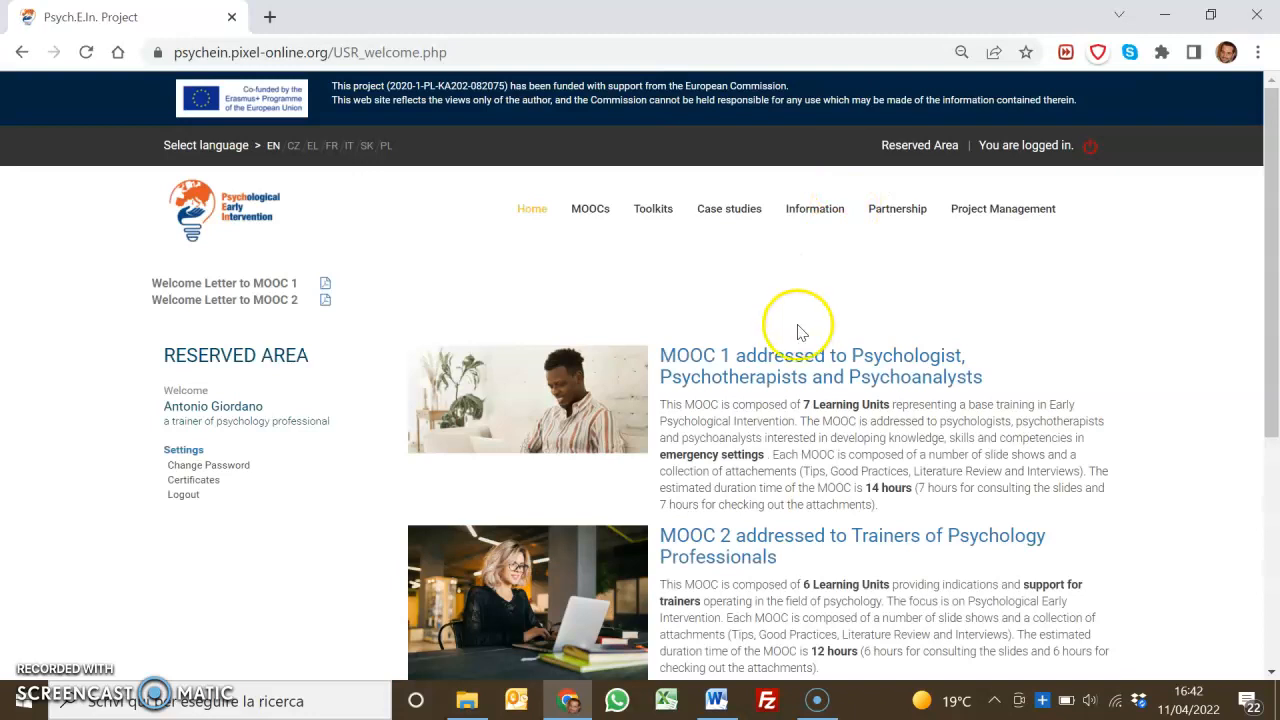
click(773, 389)
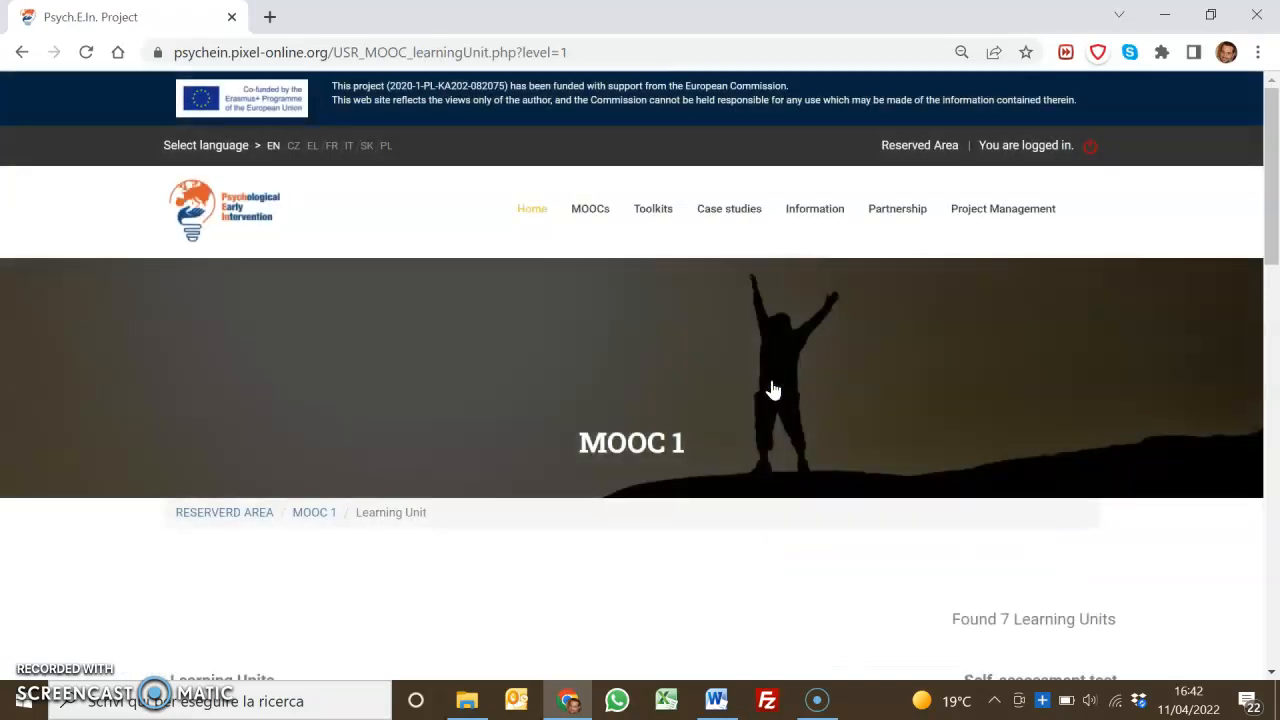
scroll(767, 380, down, 4)
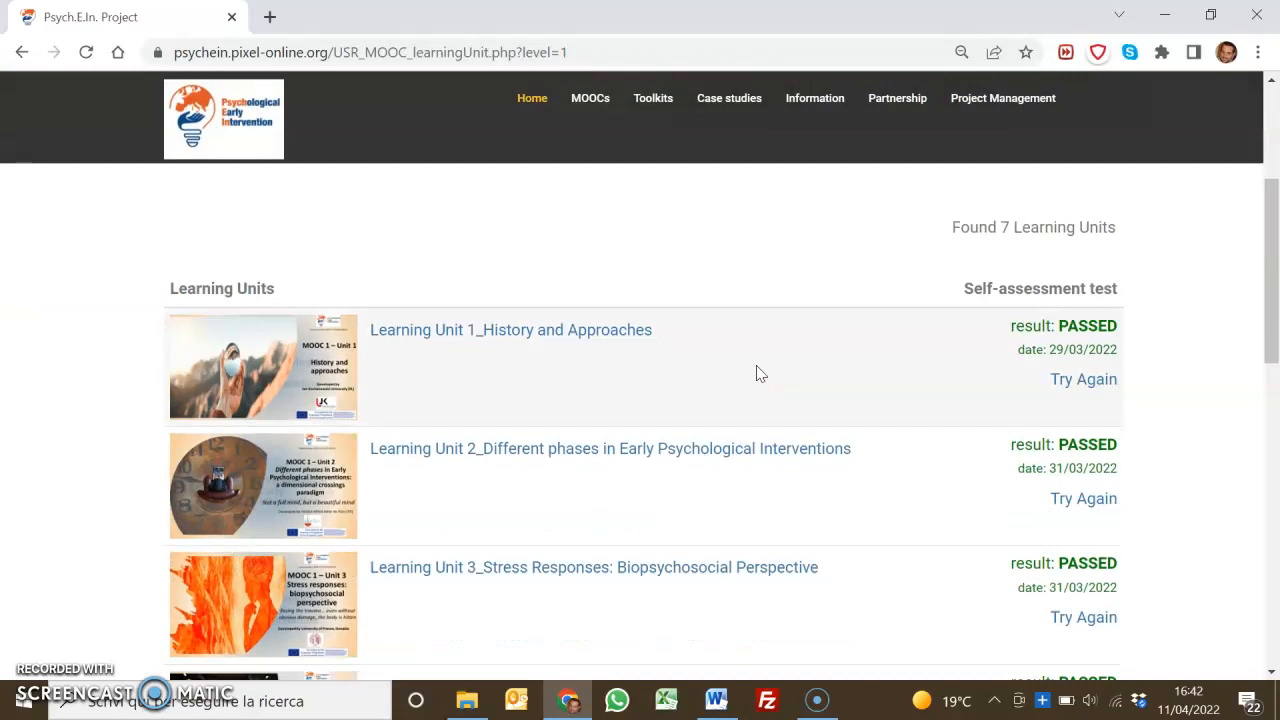
scroll(757, 365, up, 4)
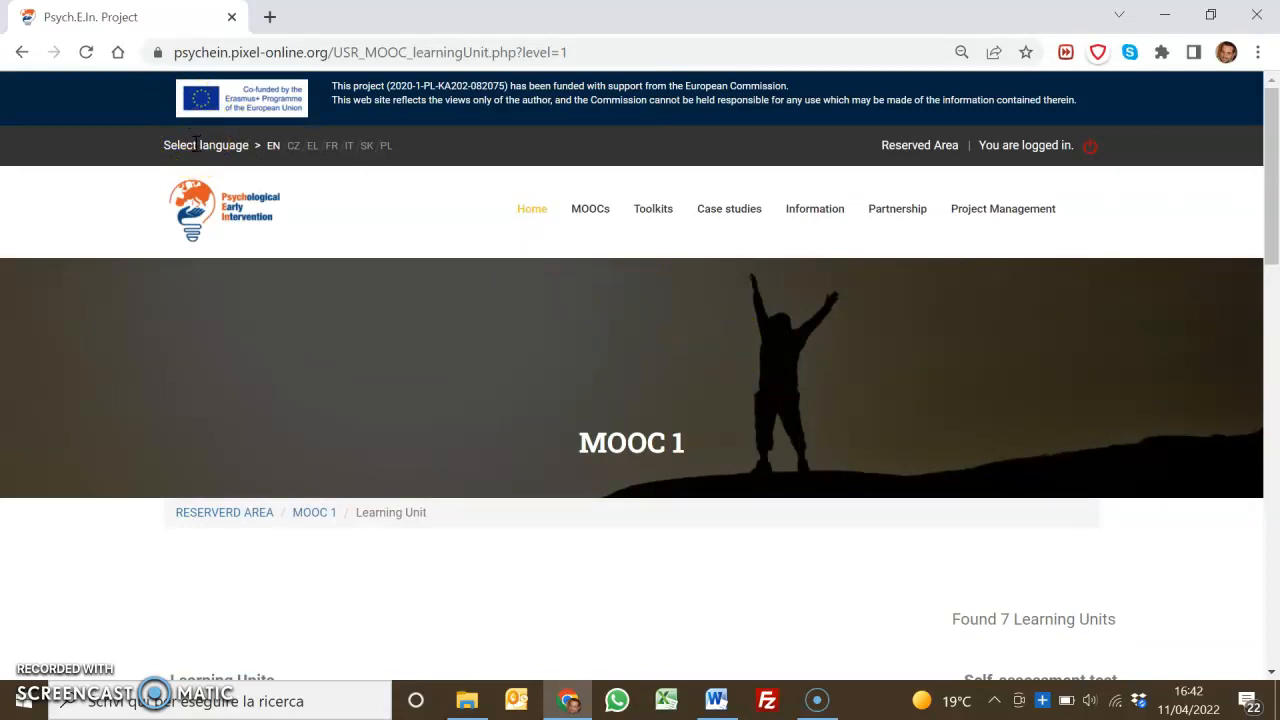
Step: Switch the site language to Italian and display the MOOC 1 learning units in that language
click(350, 157)
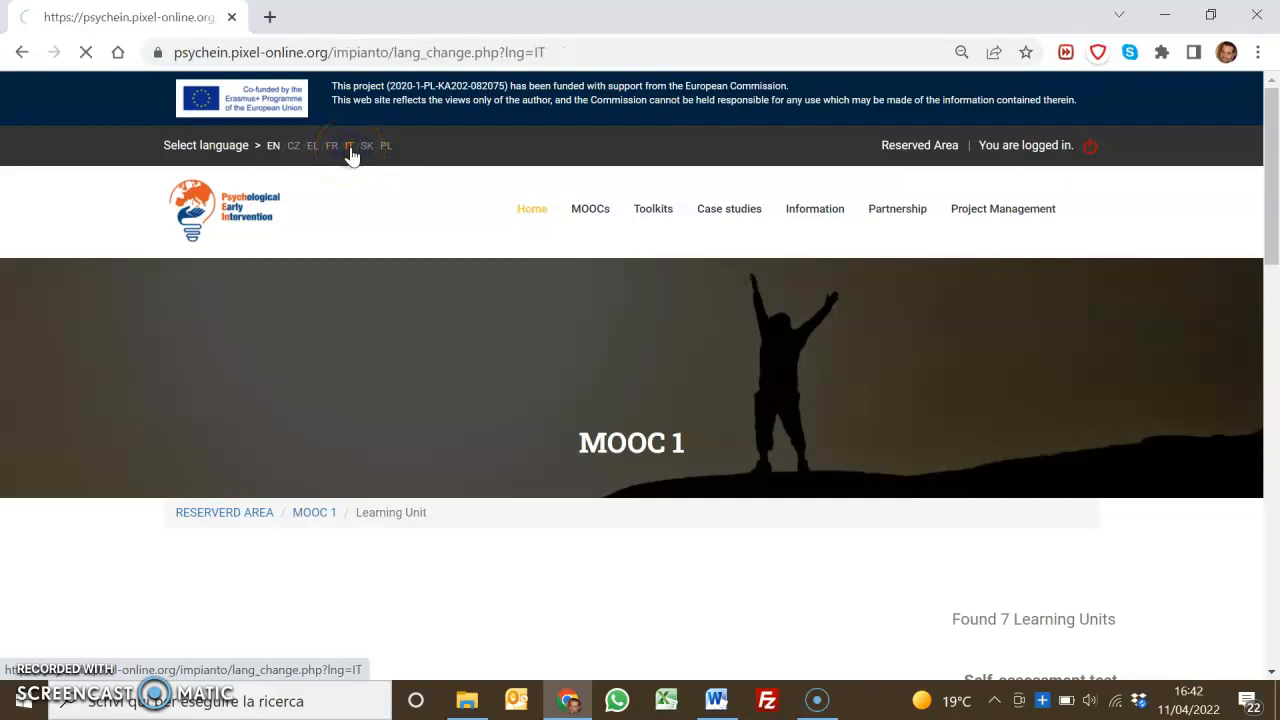
click(386, 163)
scroll(896, 328, down, 4)
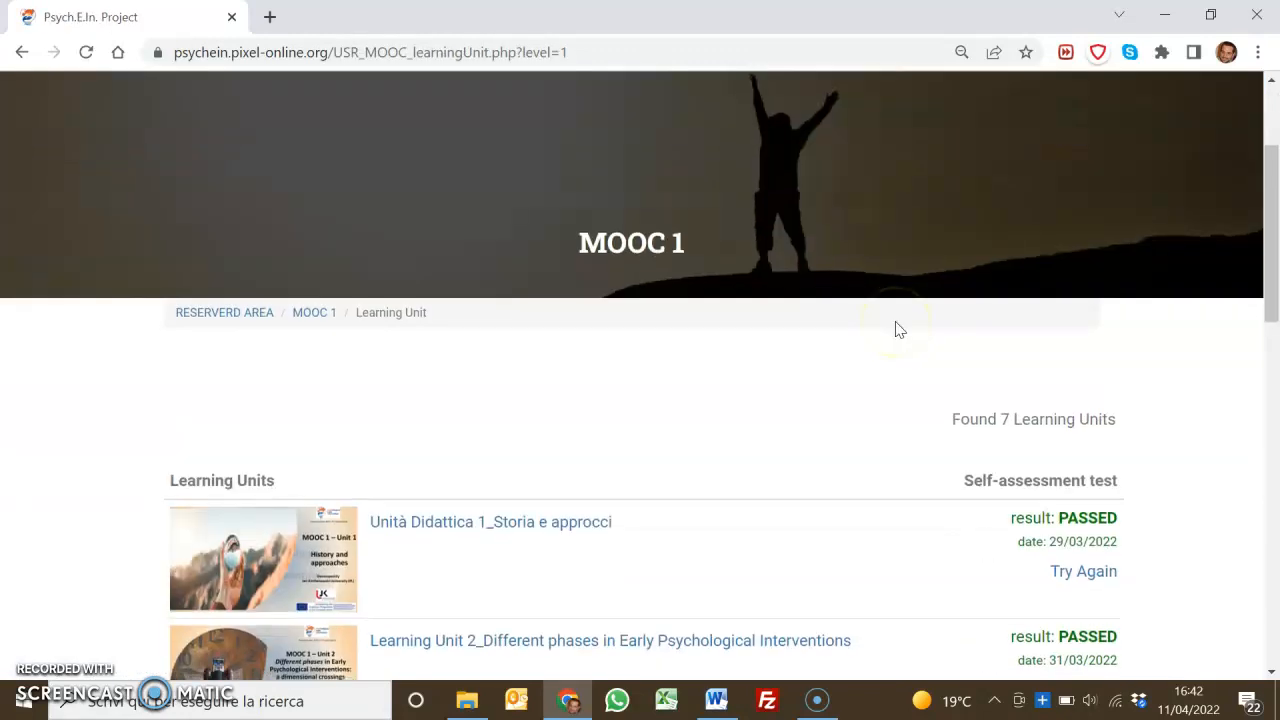
scroll(896, 330, down, 1)
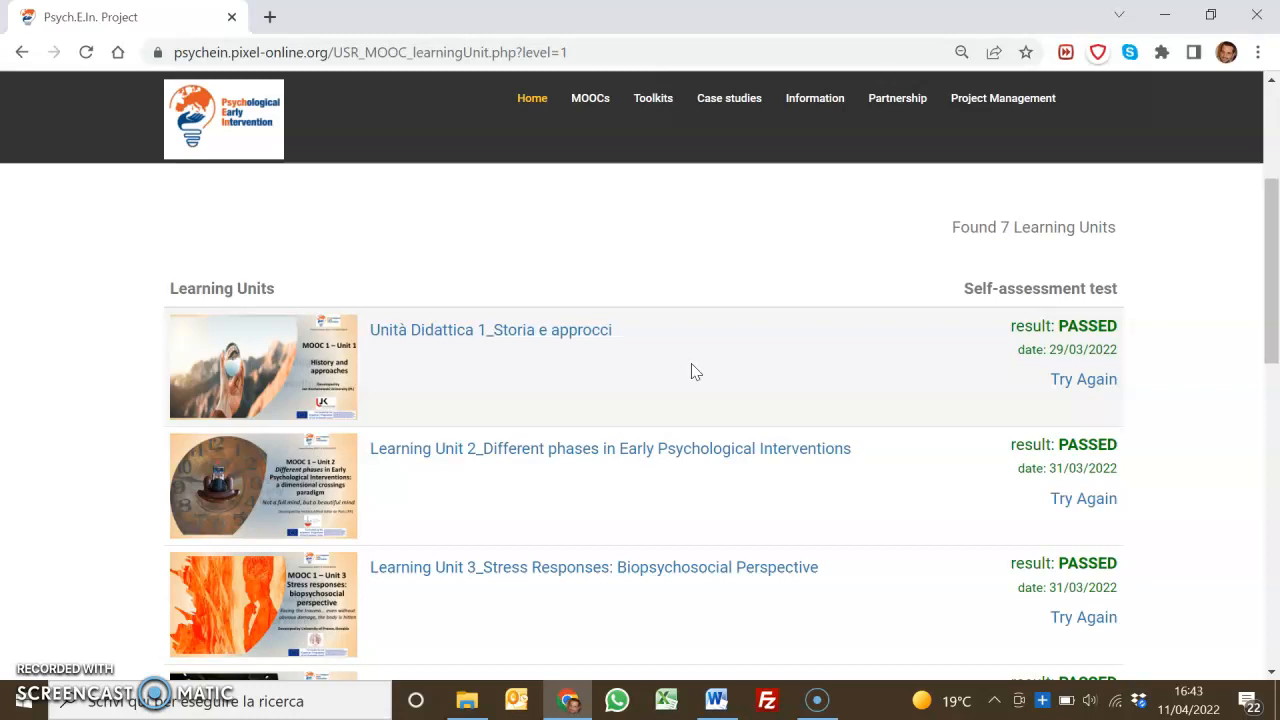
Step: Open Unità Didattica 1_Storia e approcci and its chapter Introduzione all' Unità didattica
click(540, 338)
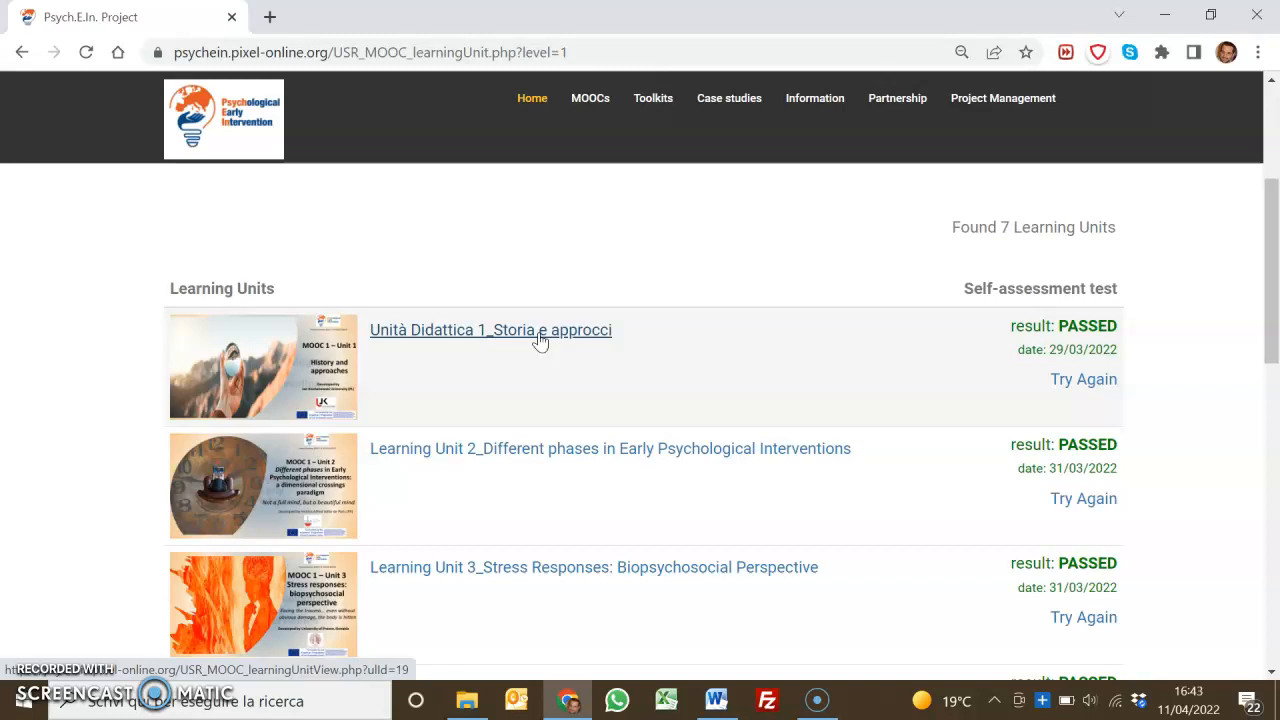
click(540, 342)
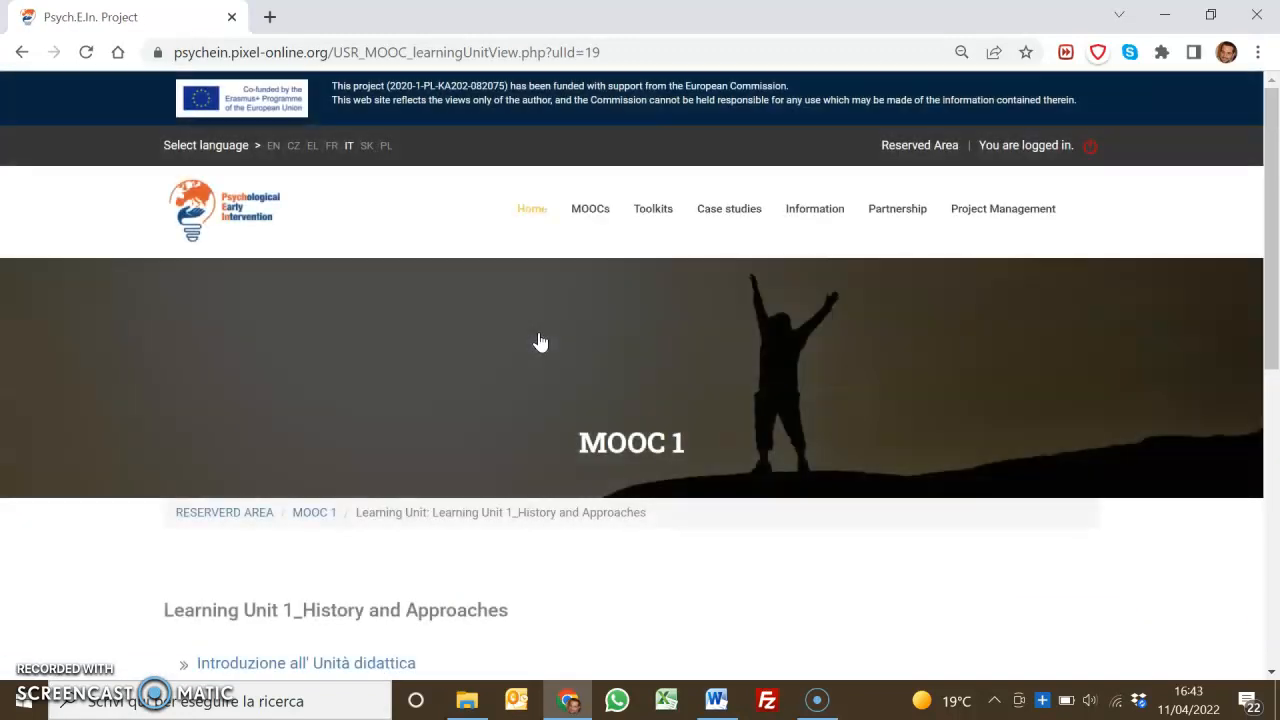
scroll(540, 342, down, 3)
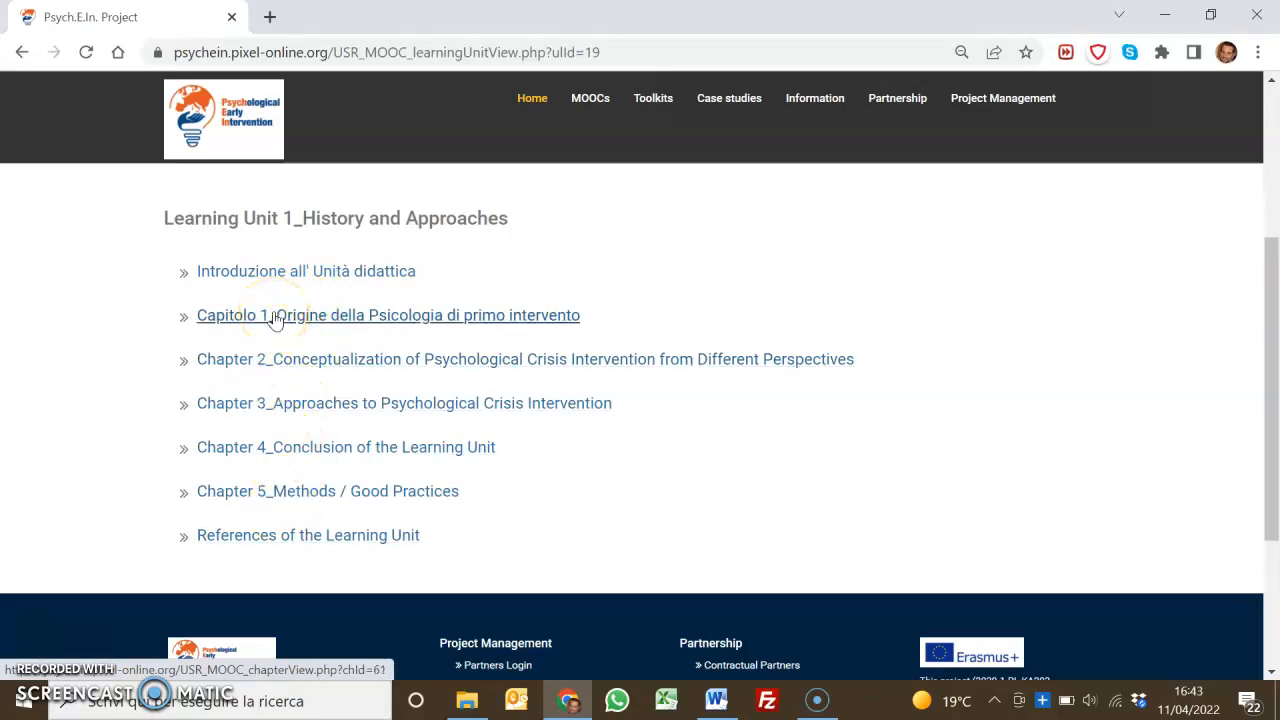
click(277, 273)
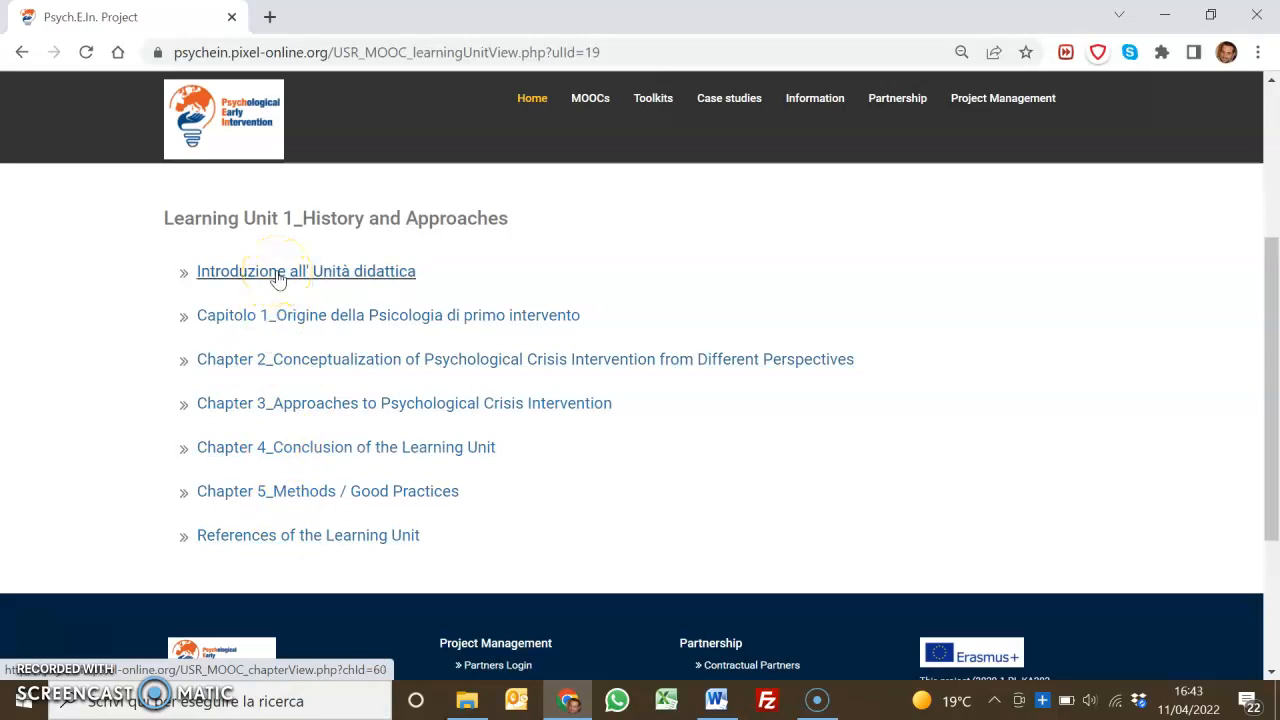
click(277, 273)
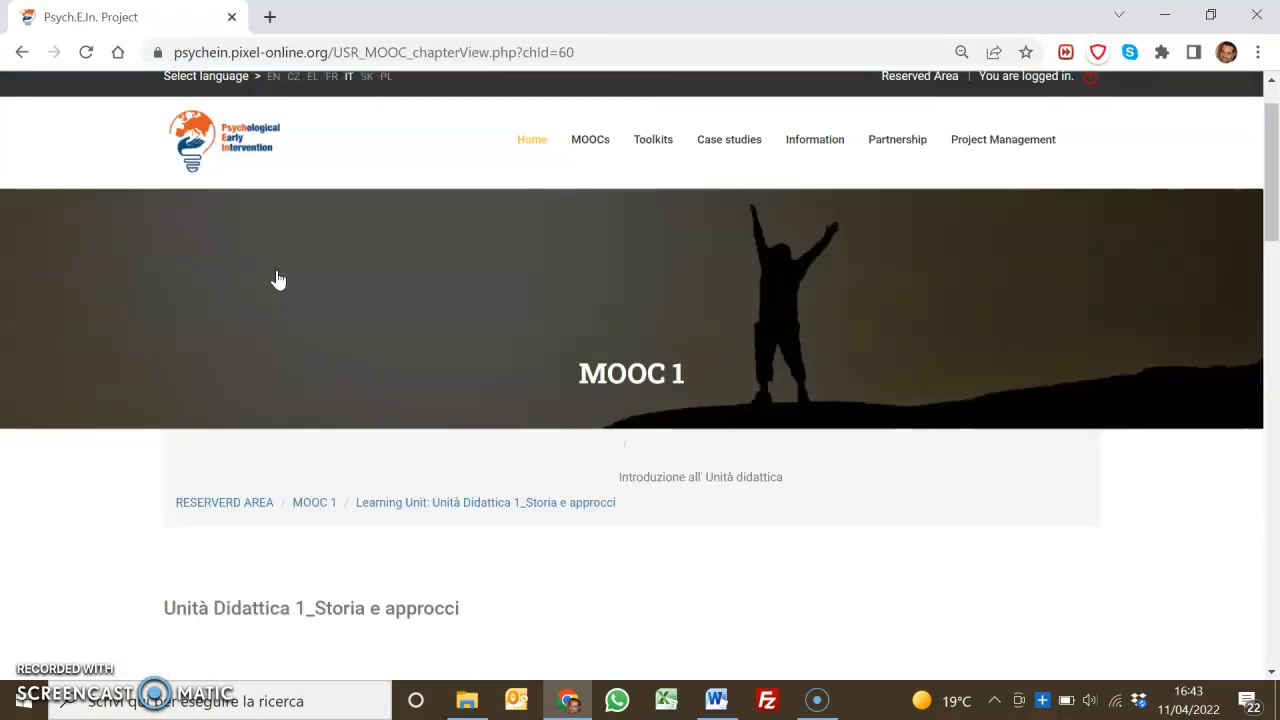
Step: Examine the chapter's unit title, chapter title, introduction text and slides to see which parts are translated into Italian
scroll(277, 278, down, 4)
click(295, 293)
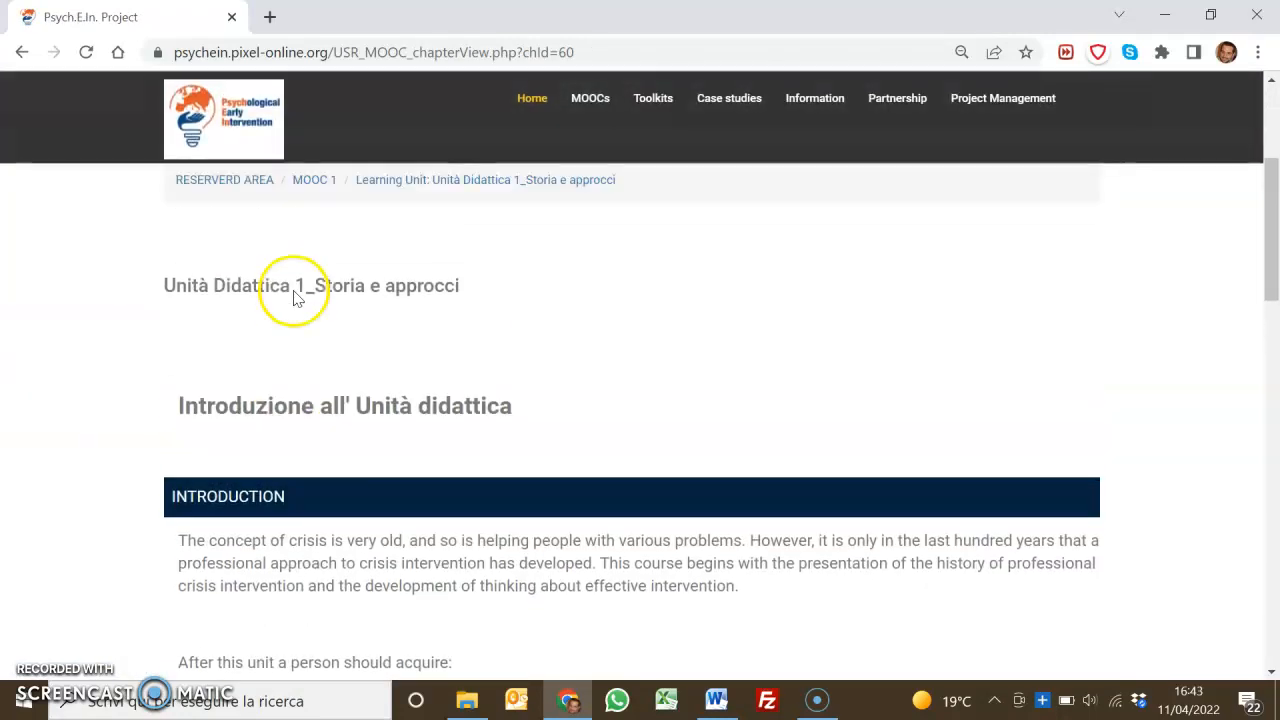
click(185, 276)
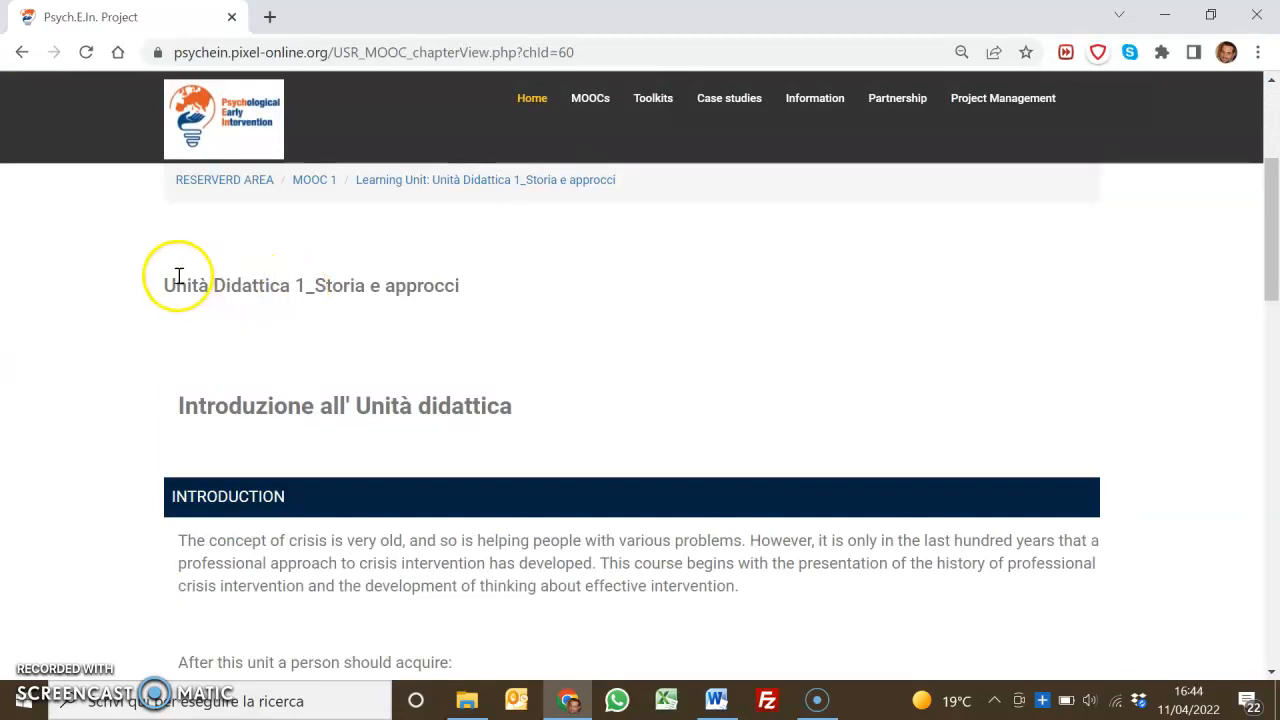
drag(164, 280, 474, 302)
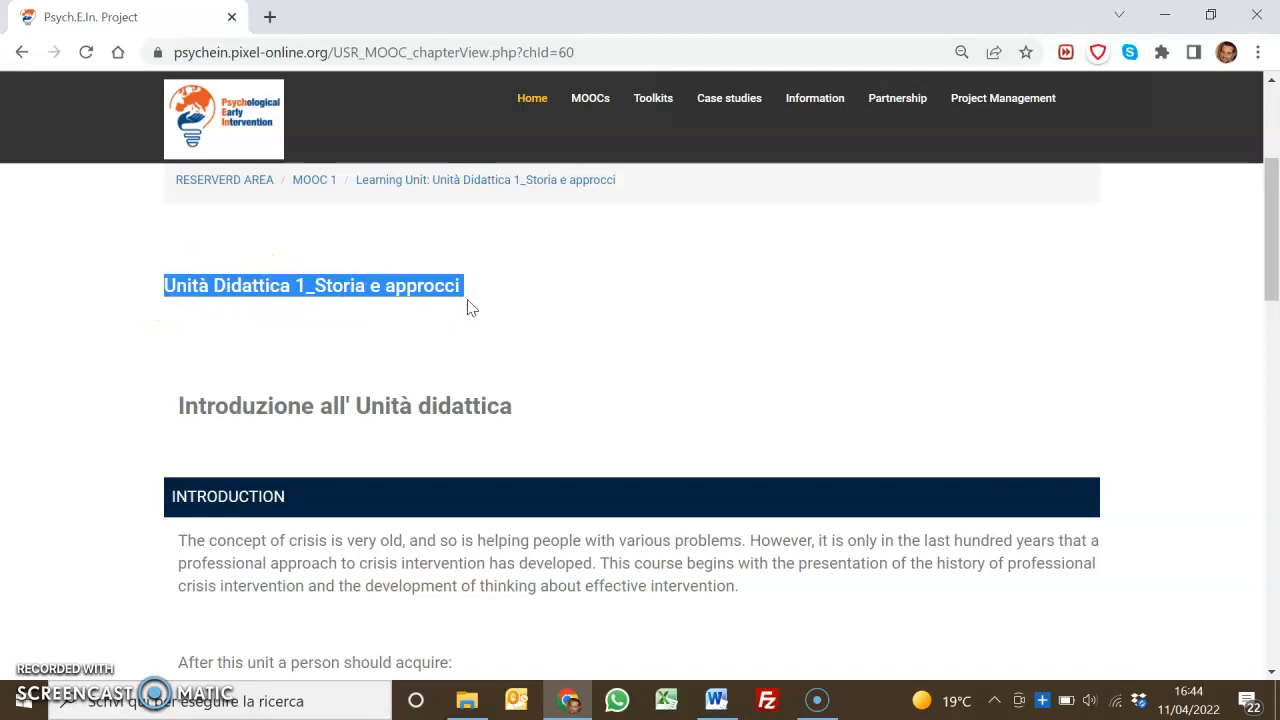
drag(177, 391, 512, 443)
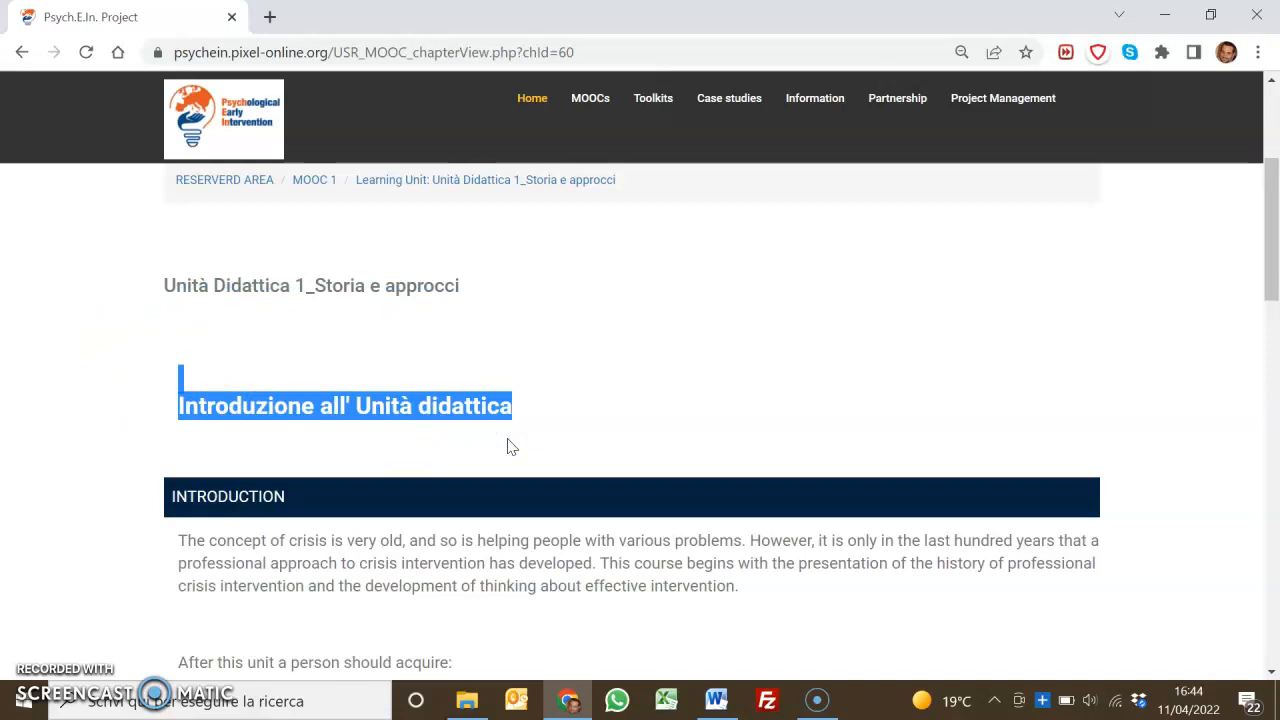
click(497, 427)
scroll(497, 427, down, 1)
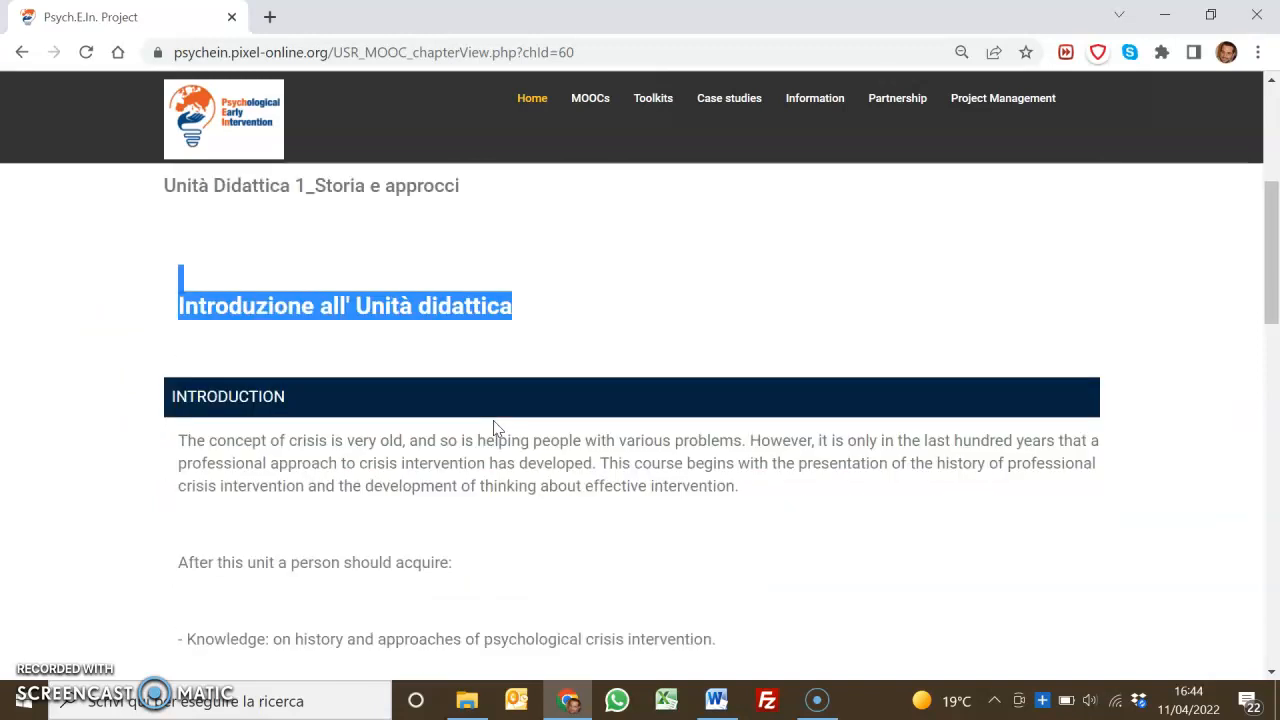
scroll(497, 427, down, 1)
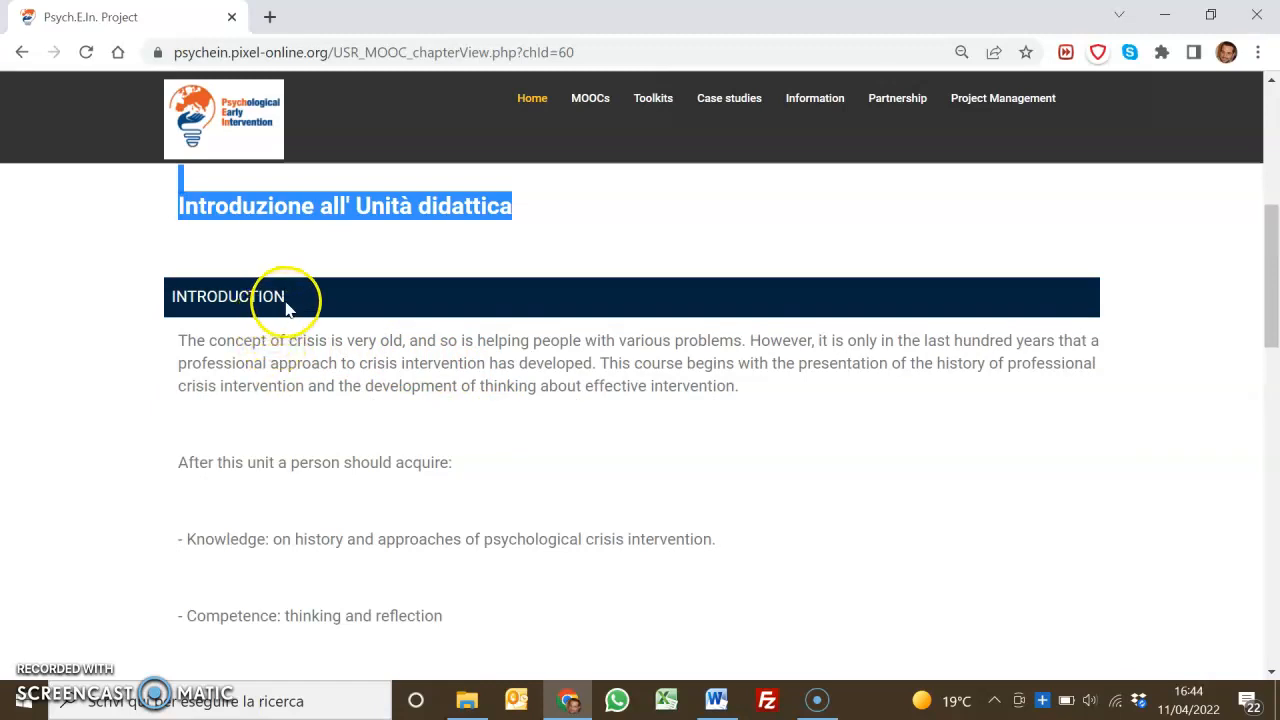
scroll(285, 308, down, 3)
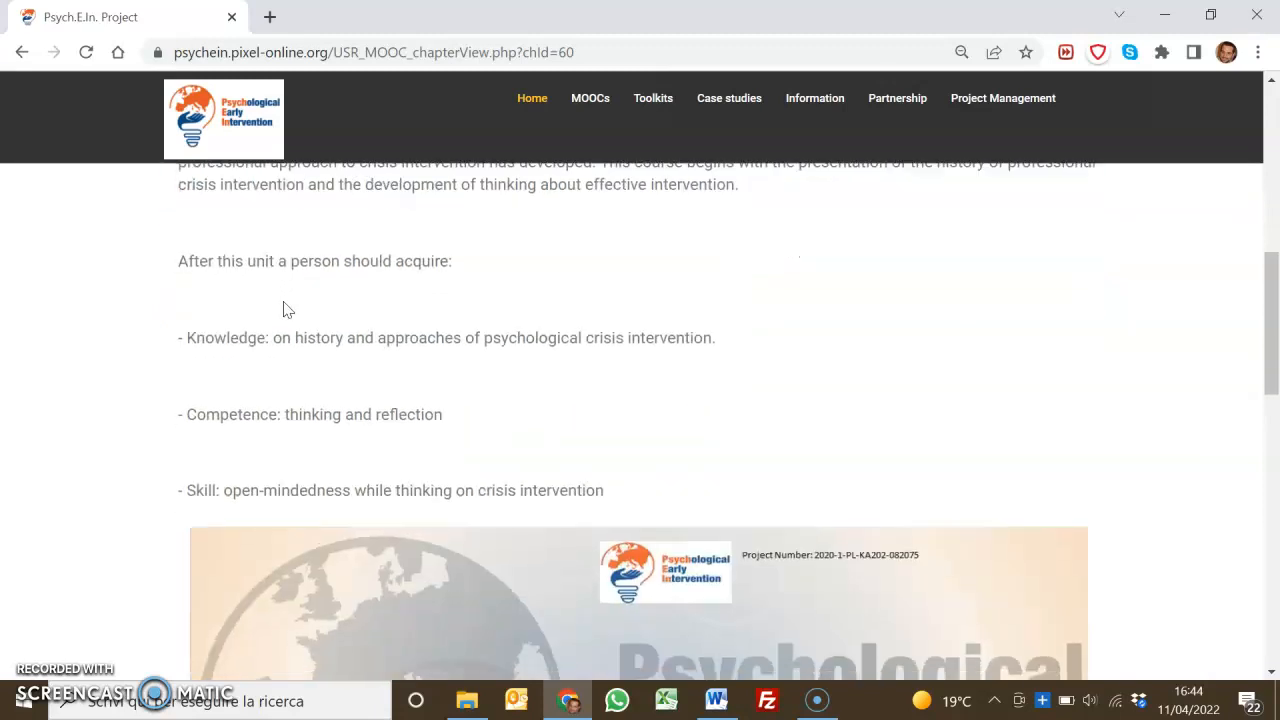
scroll(285, 308, down, 1)
scroll(723, 480, down, 2)
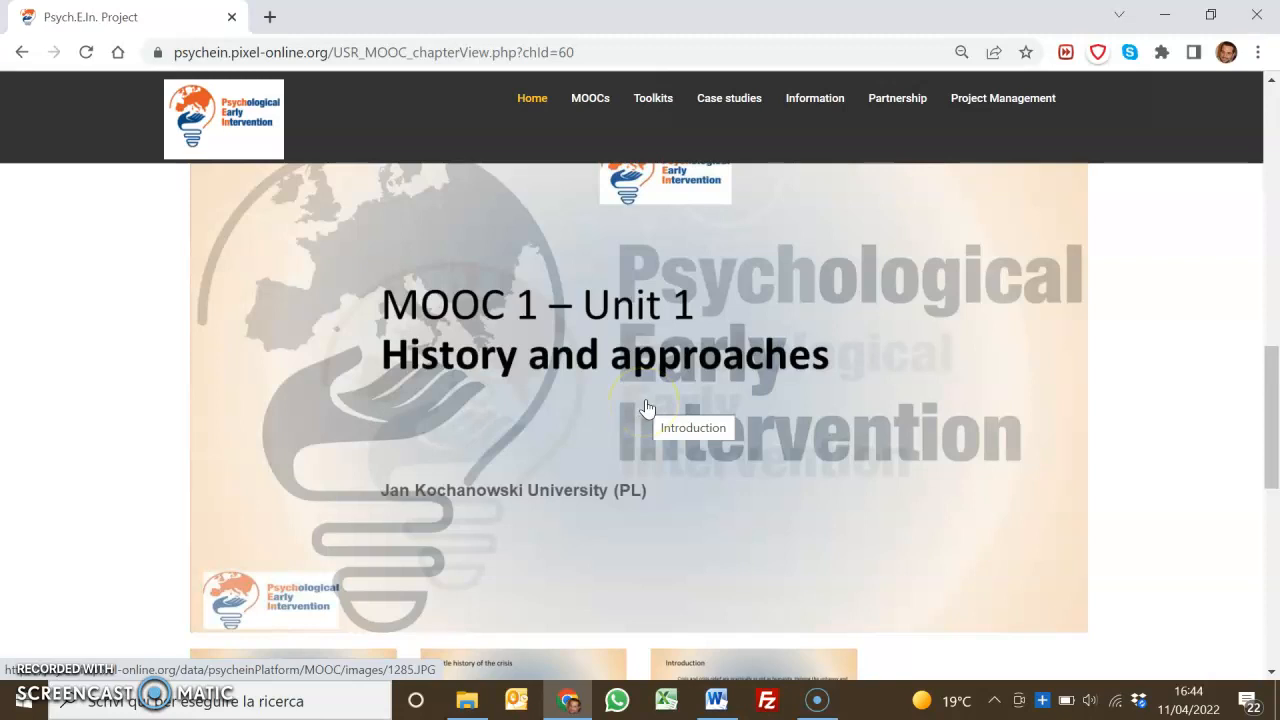
scroll(646, 408, down, 3)
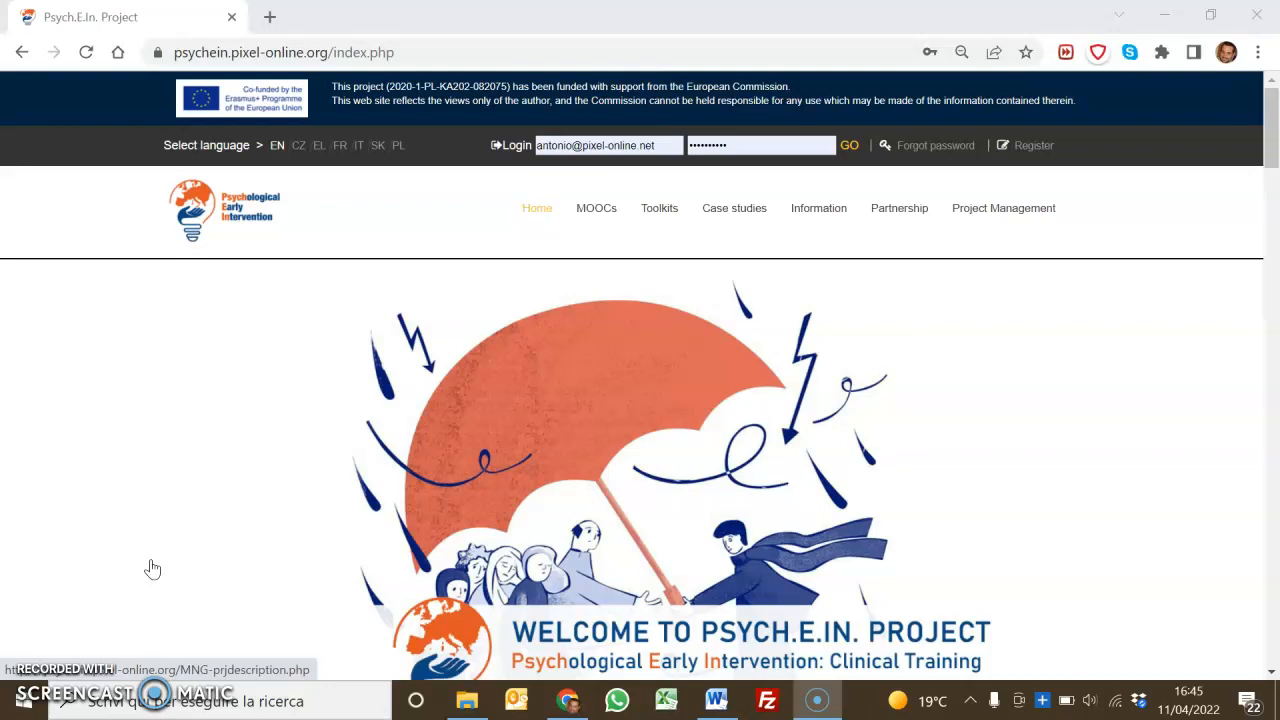
Step: Open the Partners Login page from the Project Management links at the end of the project home page
scroll(152, 569, down, 2)
scroll(152, 569, down, 15)
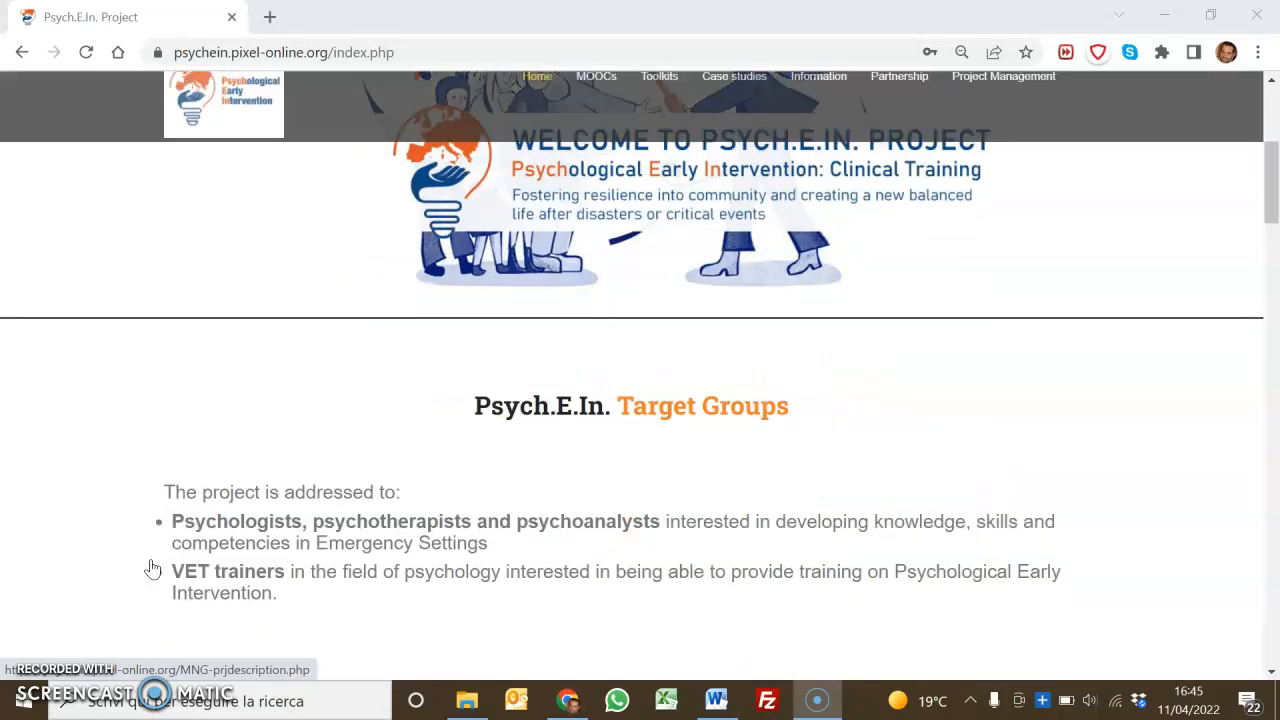
scroll(155, 568, down, 10)
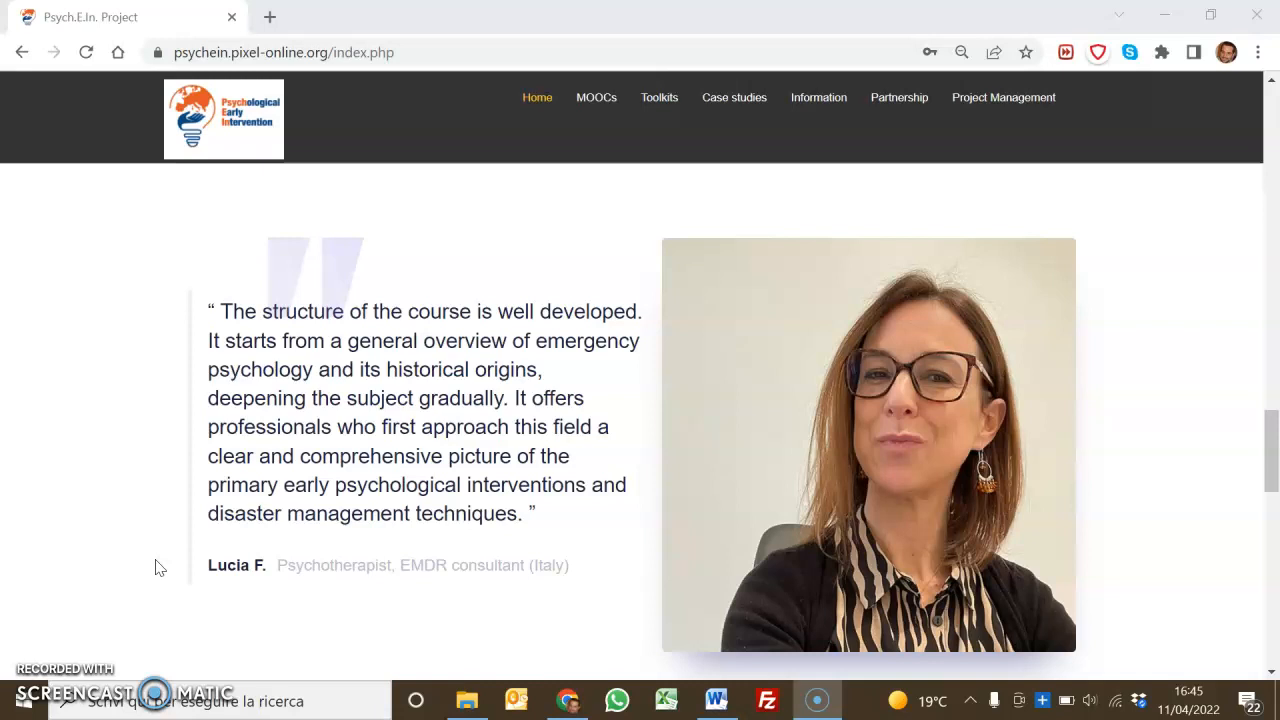
scroll(155, 568, down, 10)
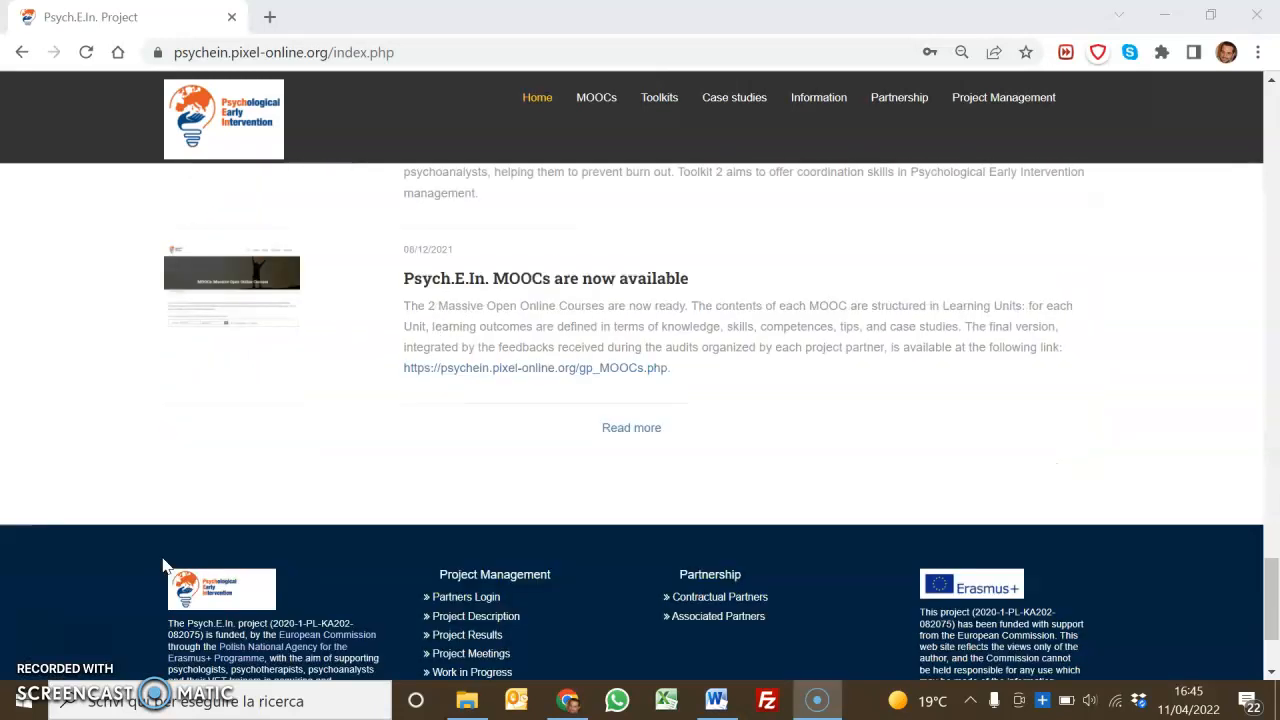
click(484, 604)
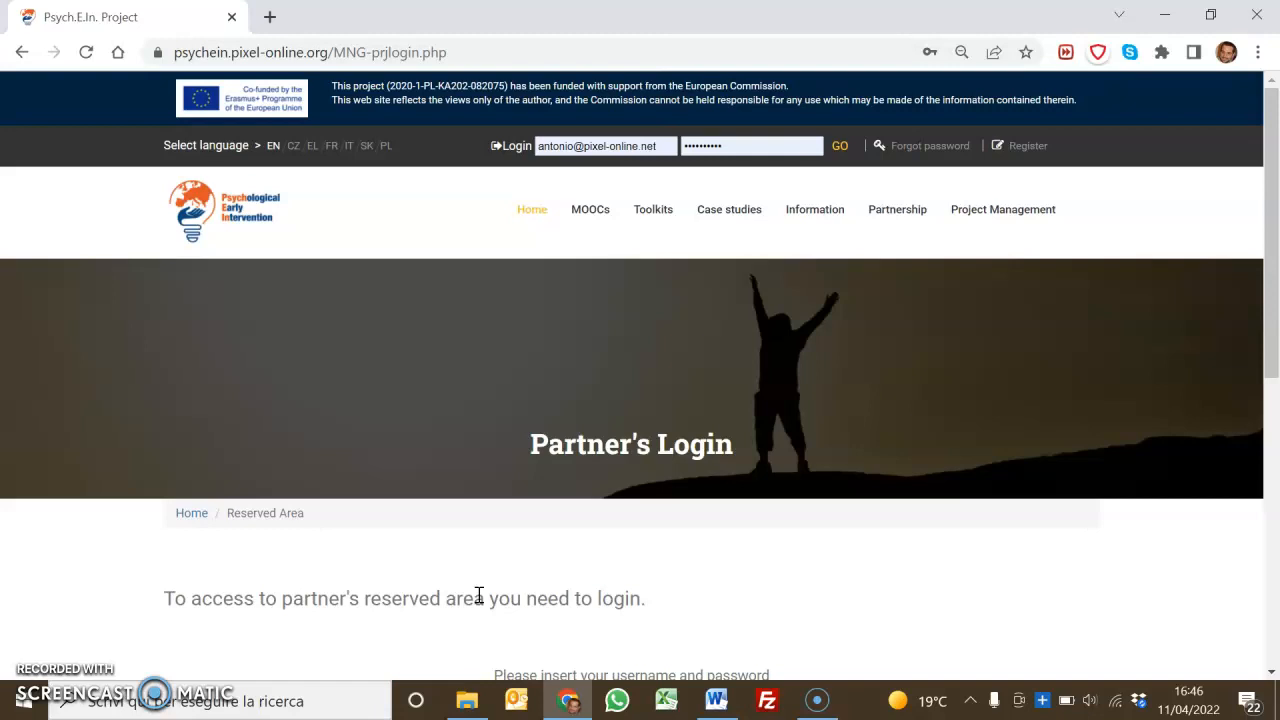
Step: Switch to the Account document in Word and copy the password from the IT – Italian row of the table
click(720, 700)
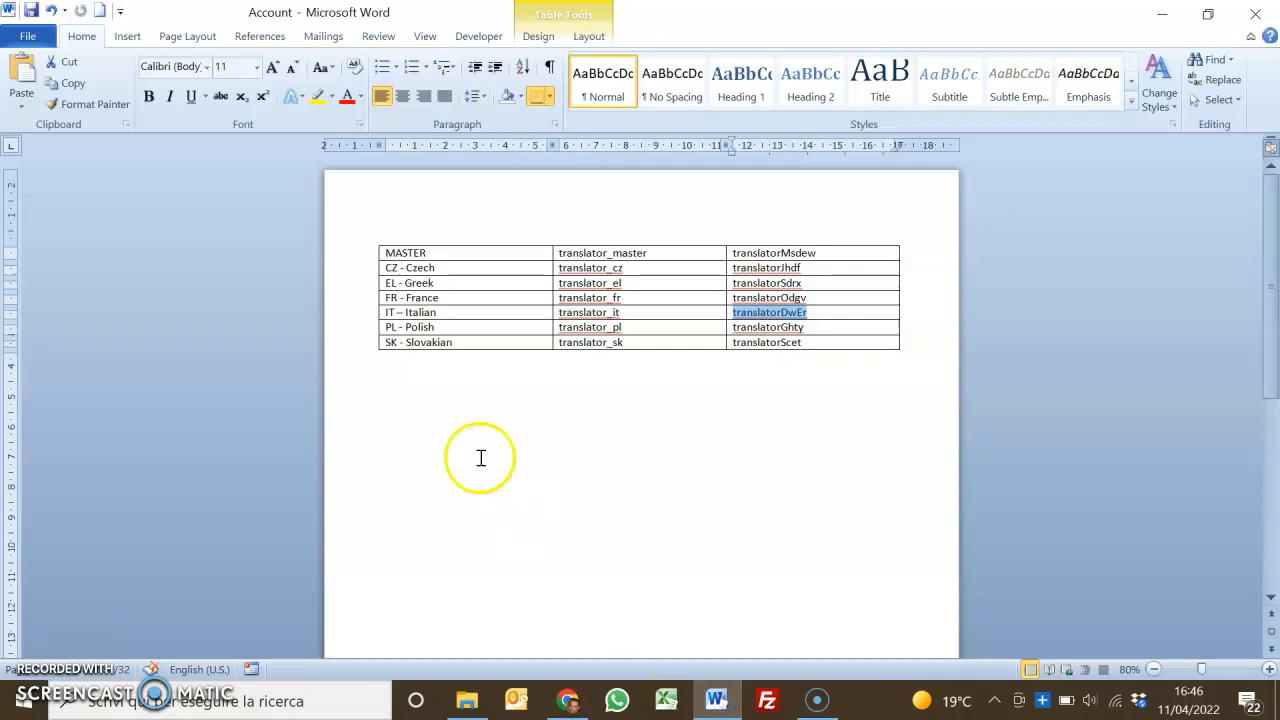
click(527, 318)
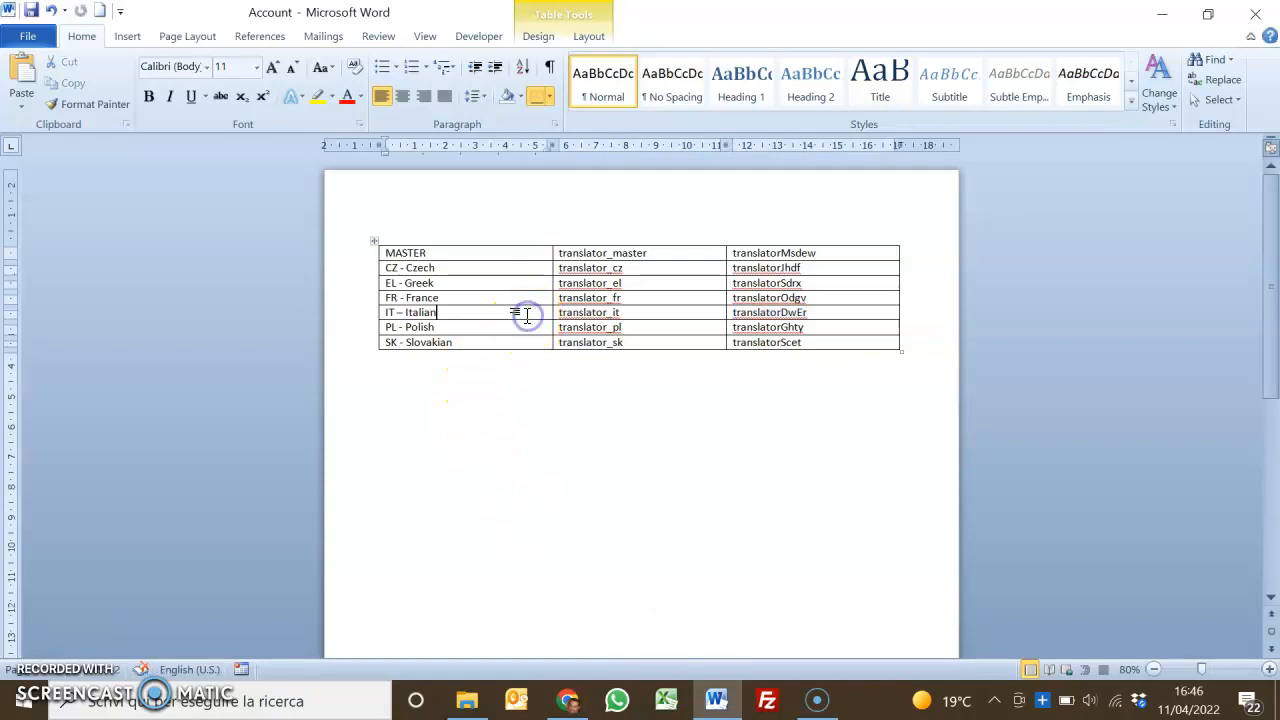
key(Tab)
key(Tab)
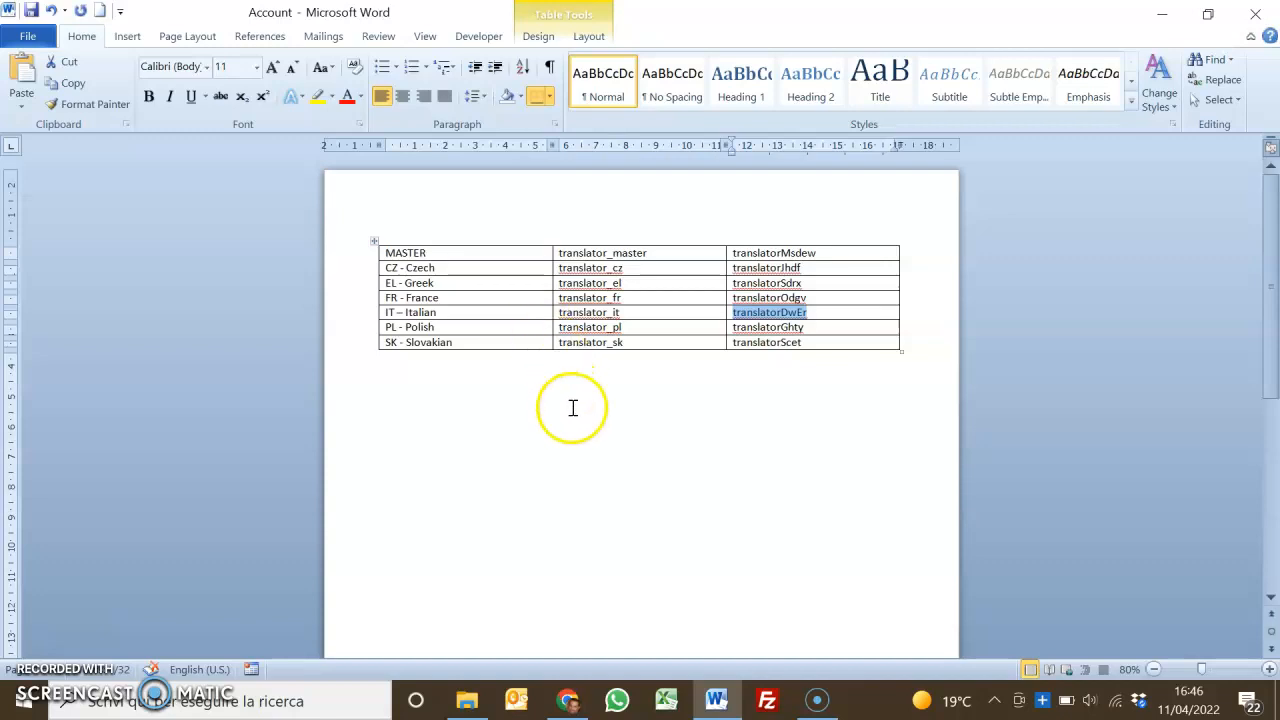
Step: Switch to Chrome and log in to the partners' reserved area with the Italian translator's username and the copied account password
mouse_move(578, 703)
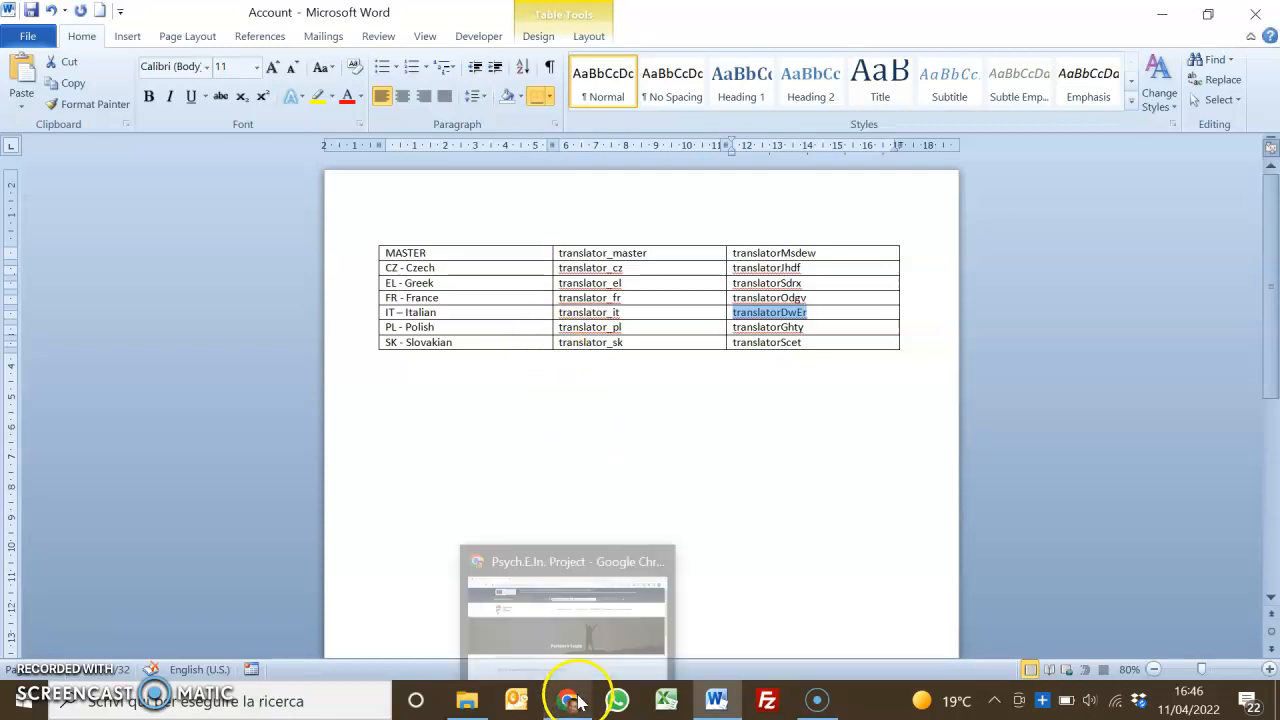
click(543, 580)
scroll(541, 574, down, 3)
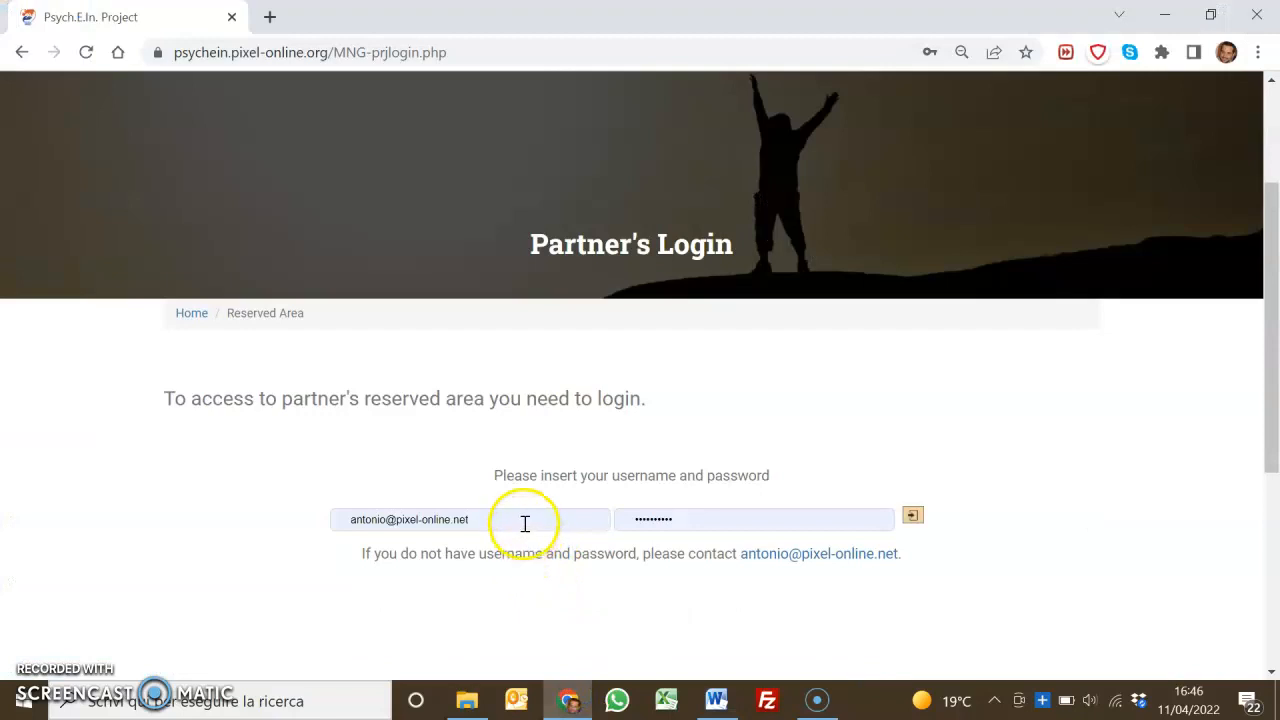
drag(523, 523, 329, 520)
text(tra)
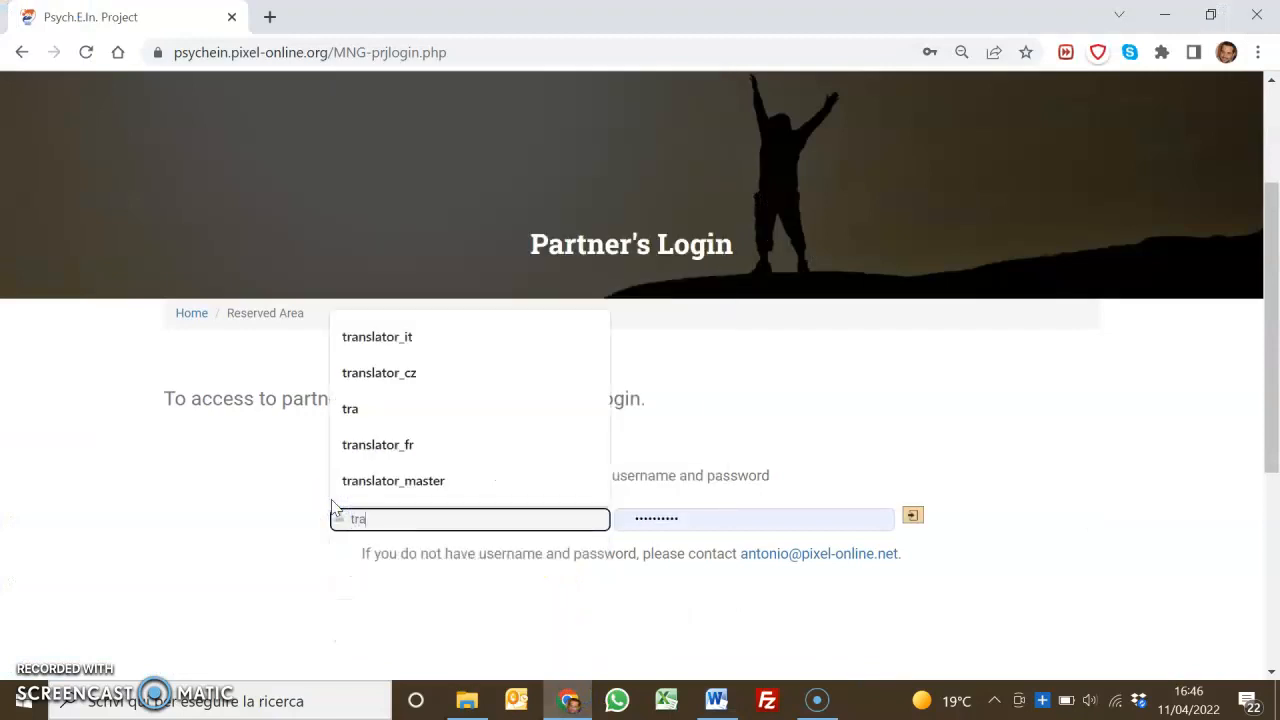
click(378, 338)
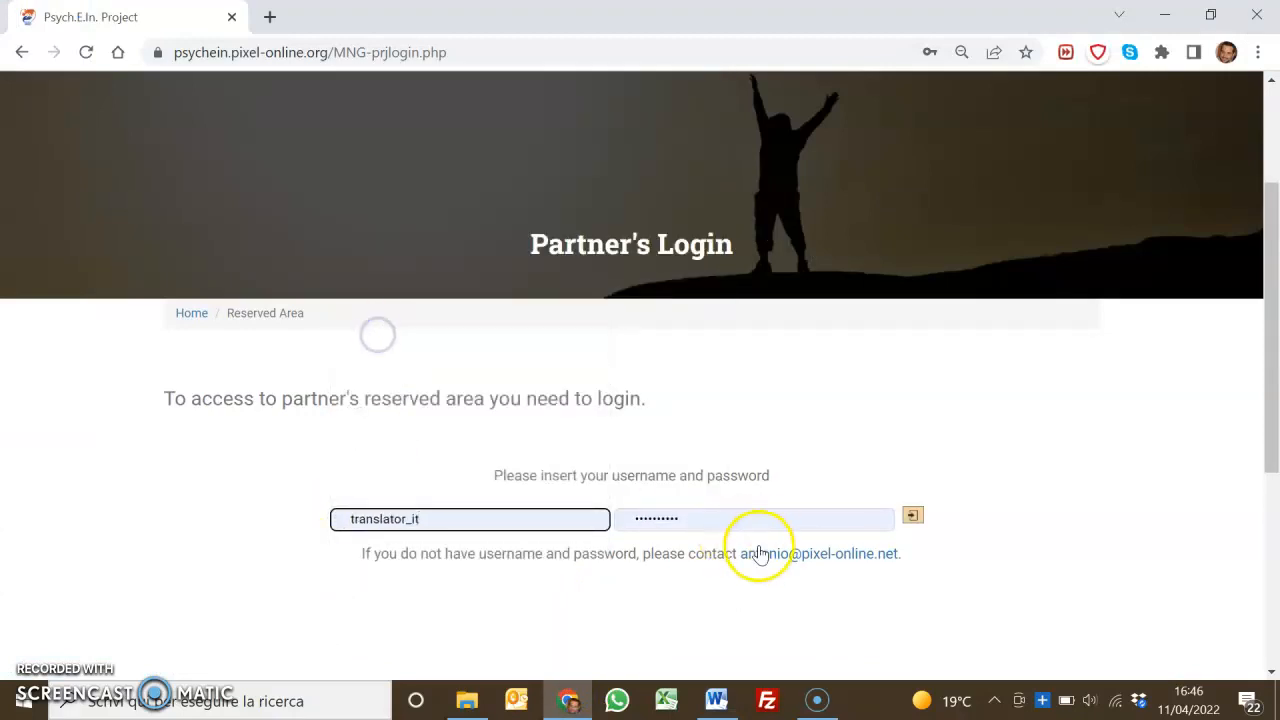
click(651, 517)
drag(651, 517, 617, 517)
key(ctrl+v)
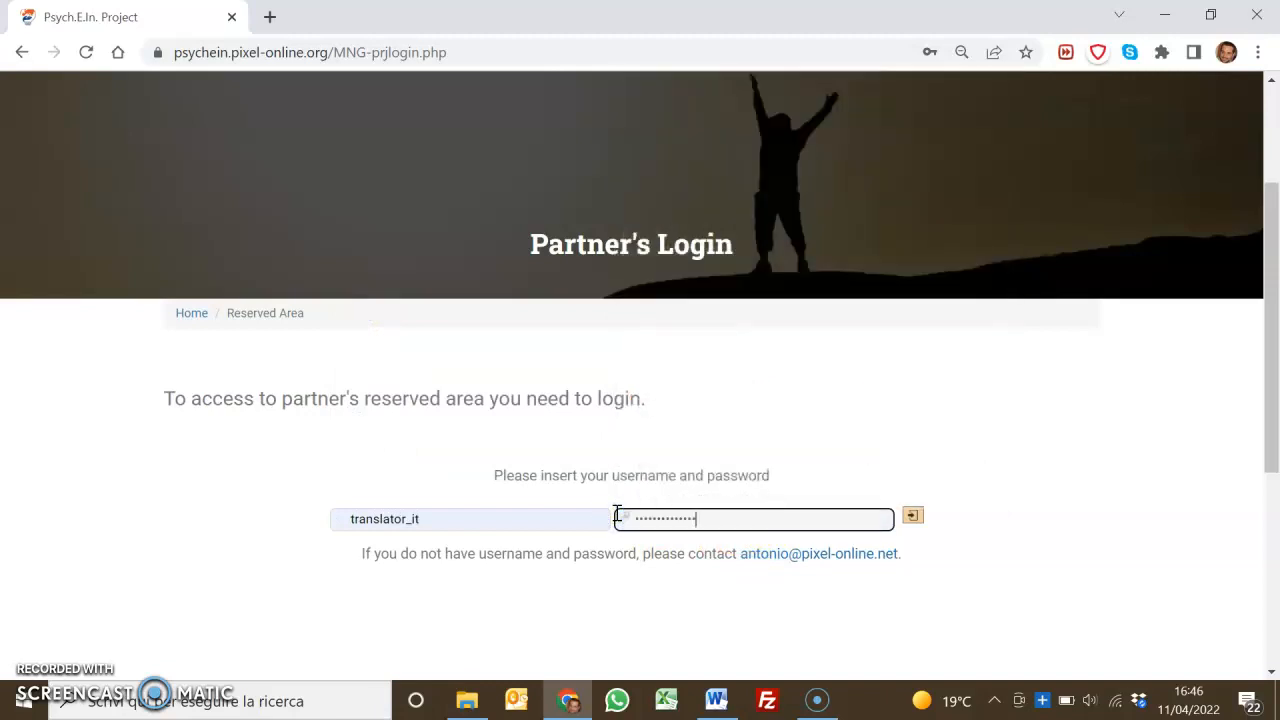
click(912, 517)
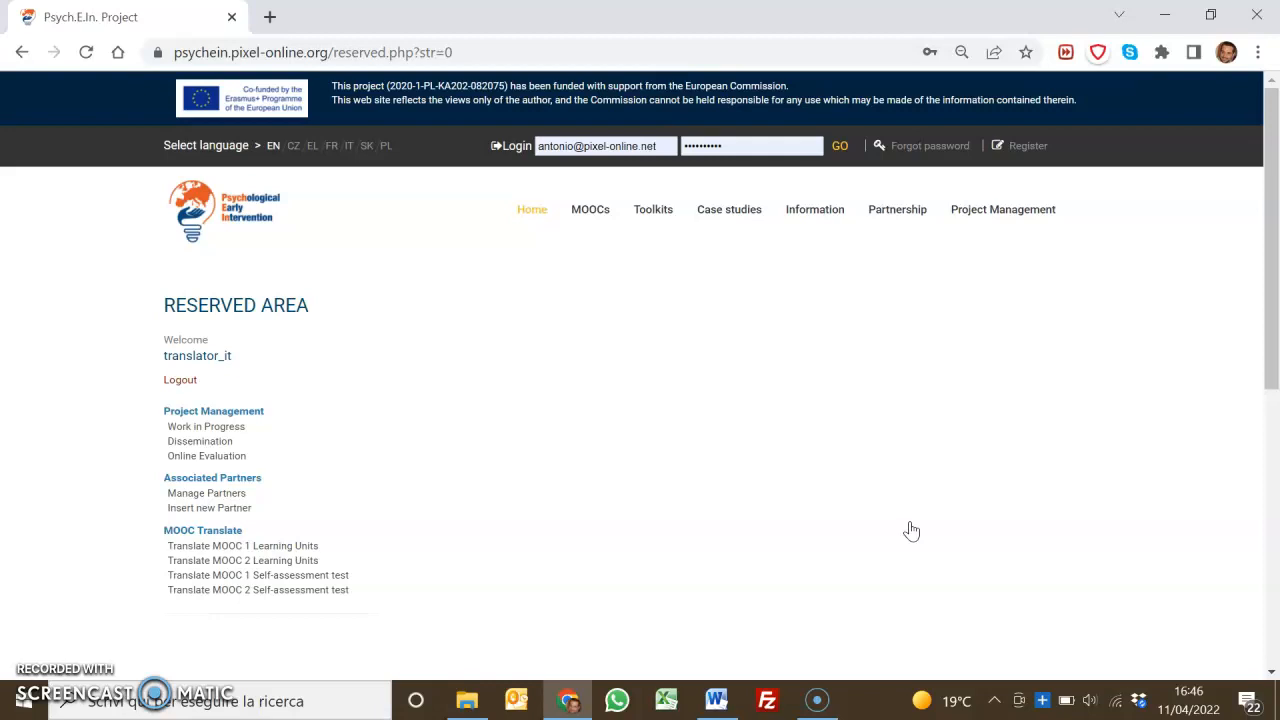
Step: Open the MOOC 1 Learning Units translation list and switch the site language to Italian
click(228, 546)
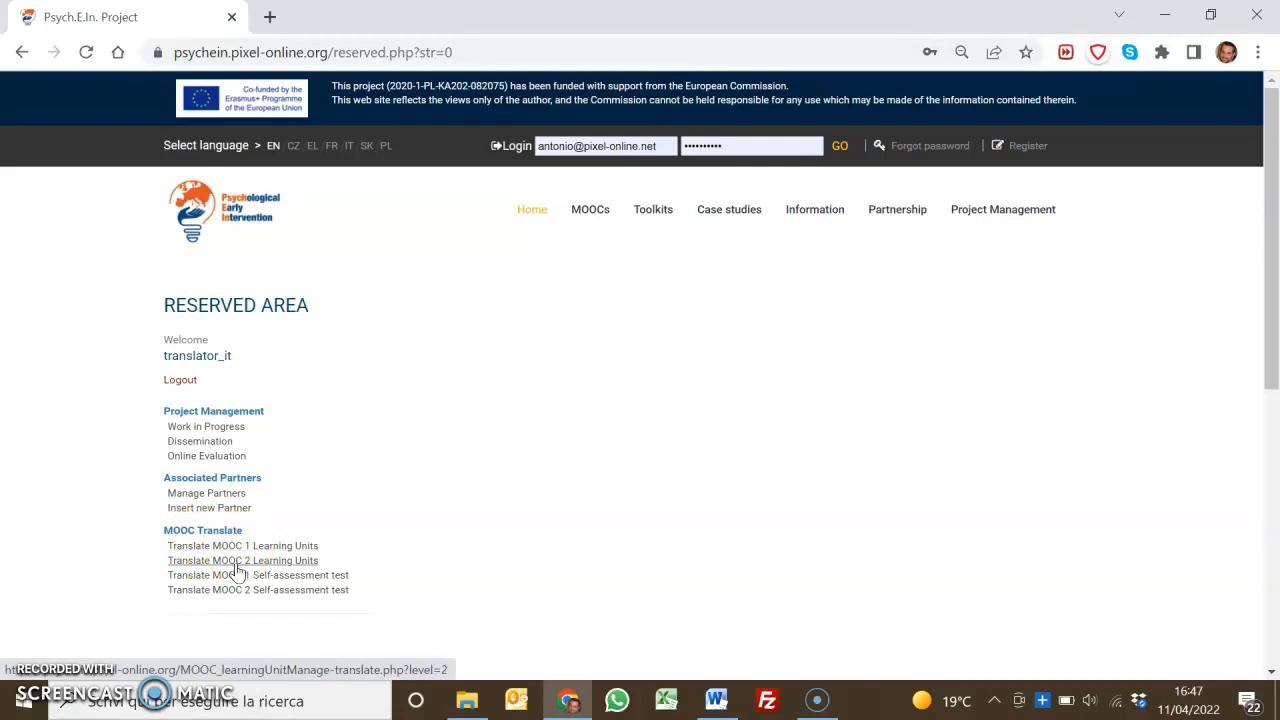
click(236, 576)
click(243, 591)
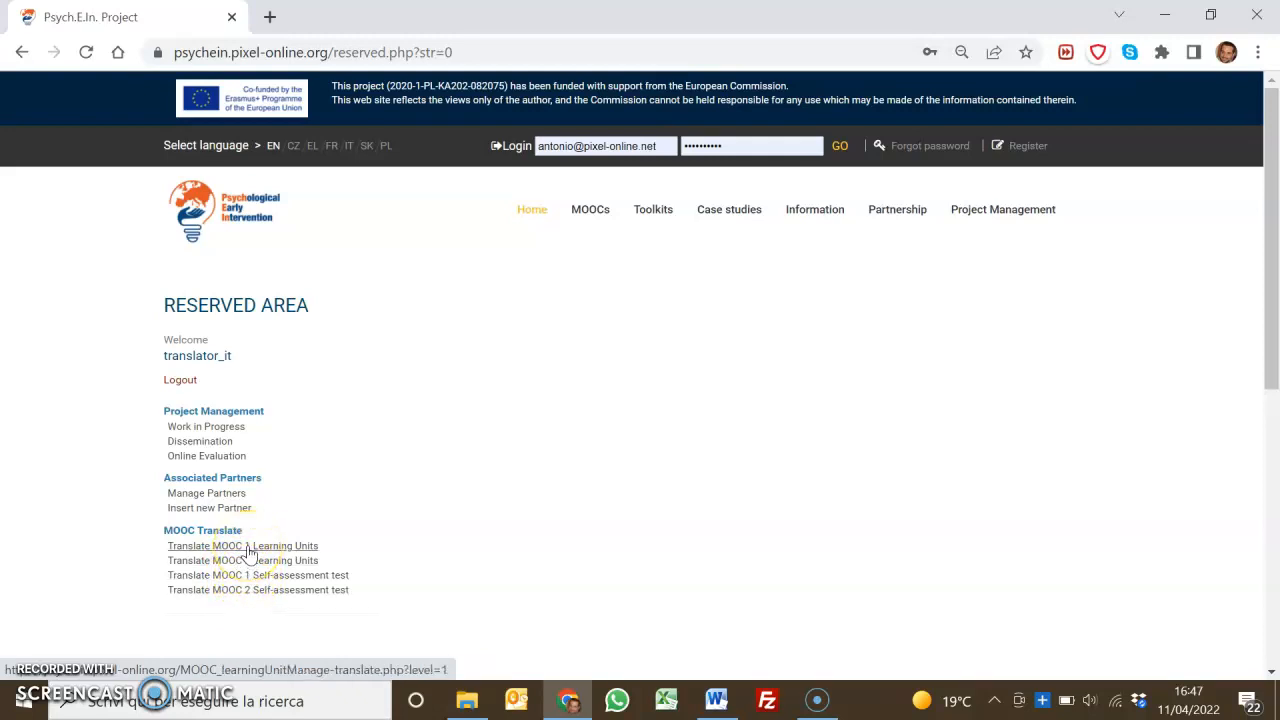
click(248, 548)
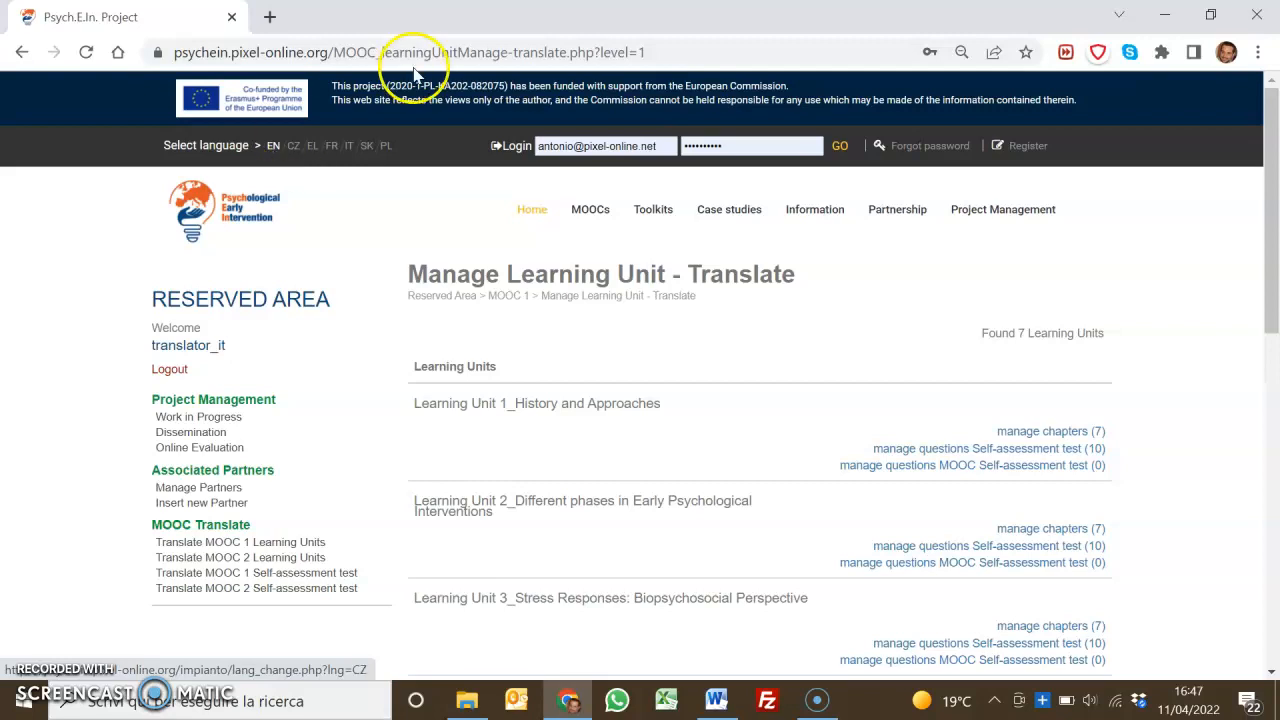
click(348, 155)
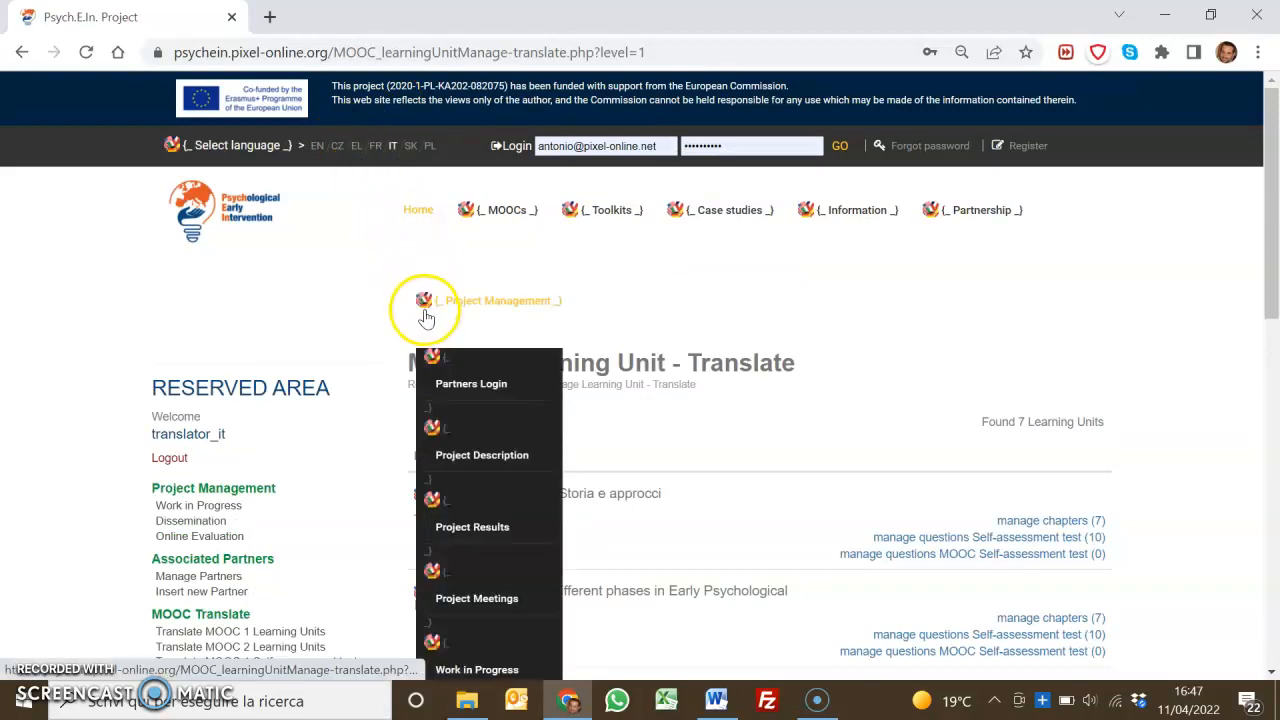
scroll(386, 429, down, 1)
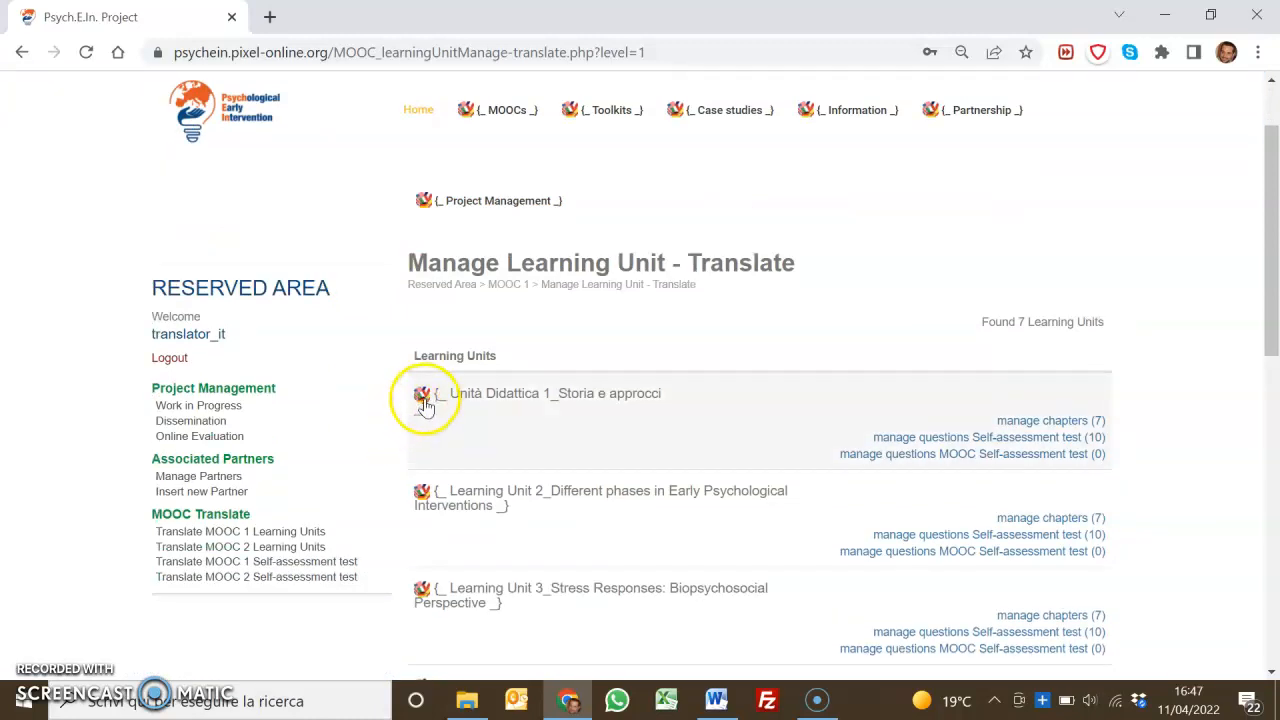
scroll(424, 478, down, 1)
scroll(424, 478, down, 1)
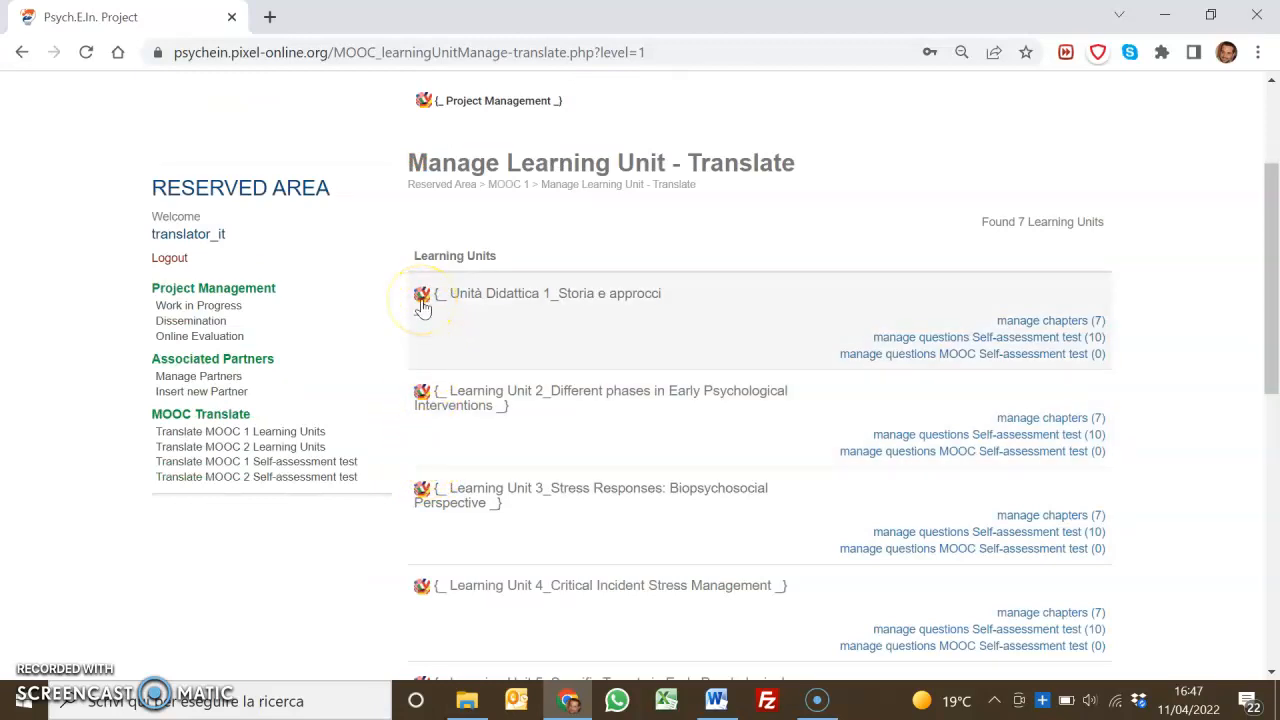
click(489, 297)
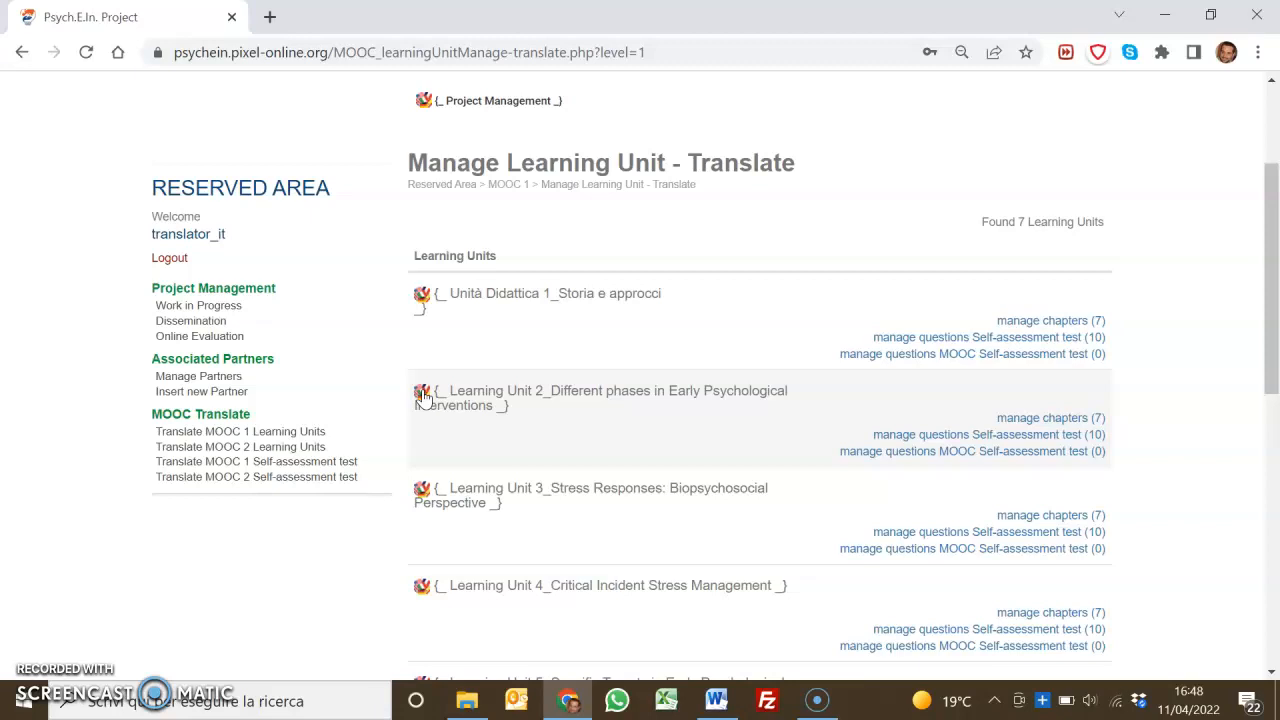
Step: Translate the Learning Unit 2 title as "Unità Didattica 2 - Diverse fasi.......", save it, and reload the list
click(422, 395)
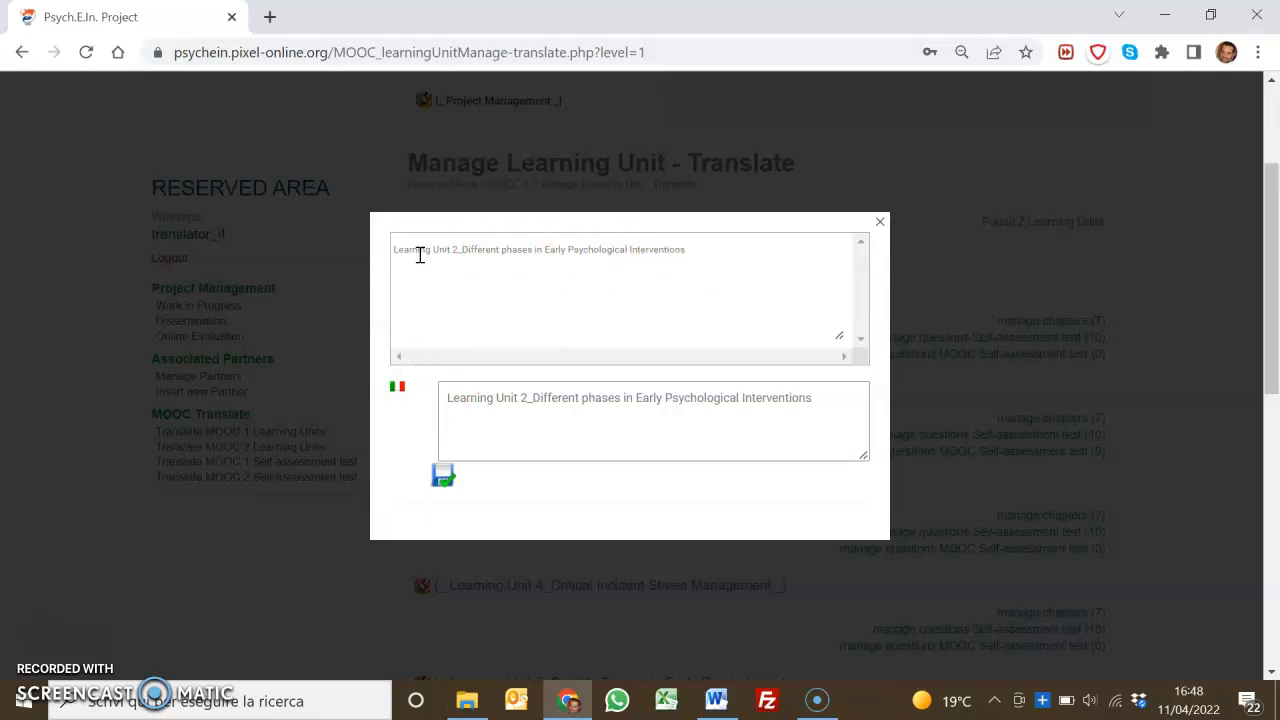
click(455, 400)
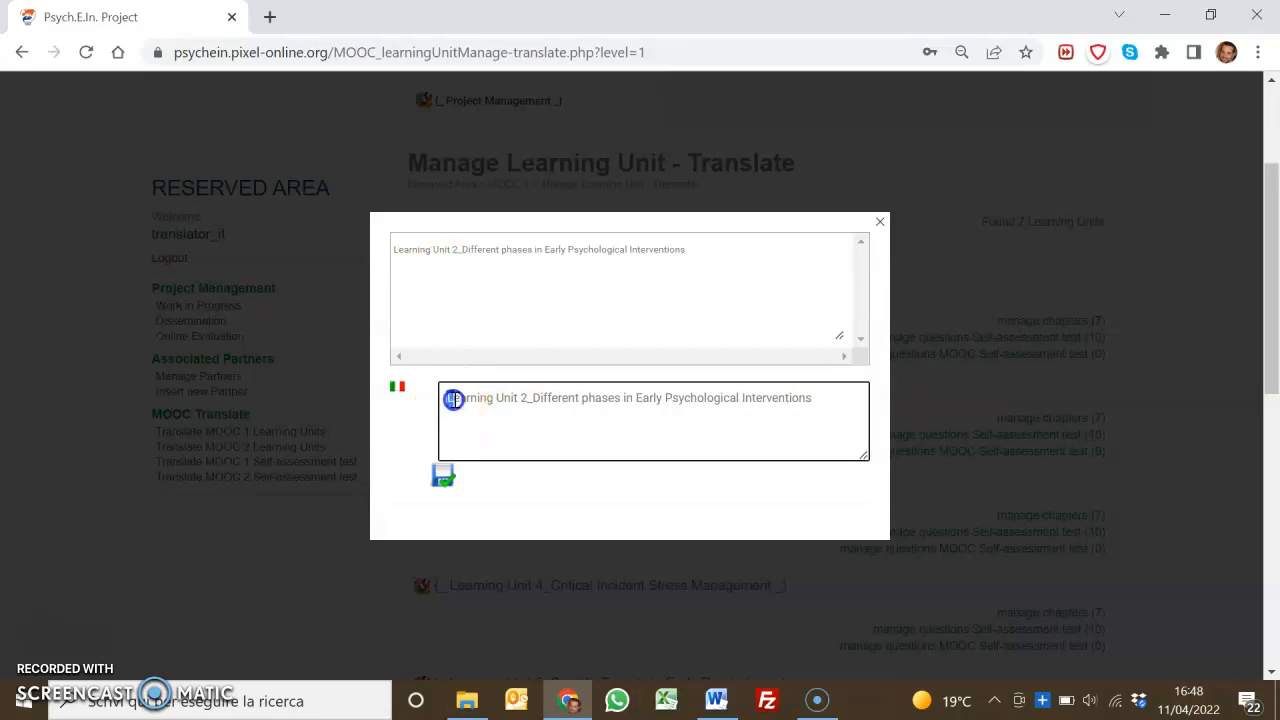
drag(456, 400, 823, 399)
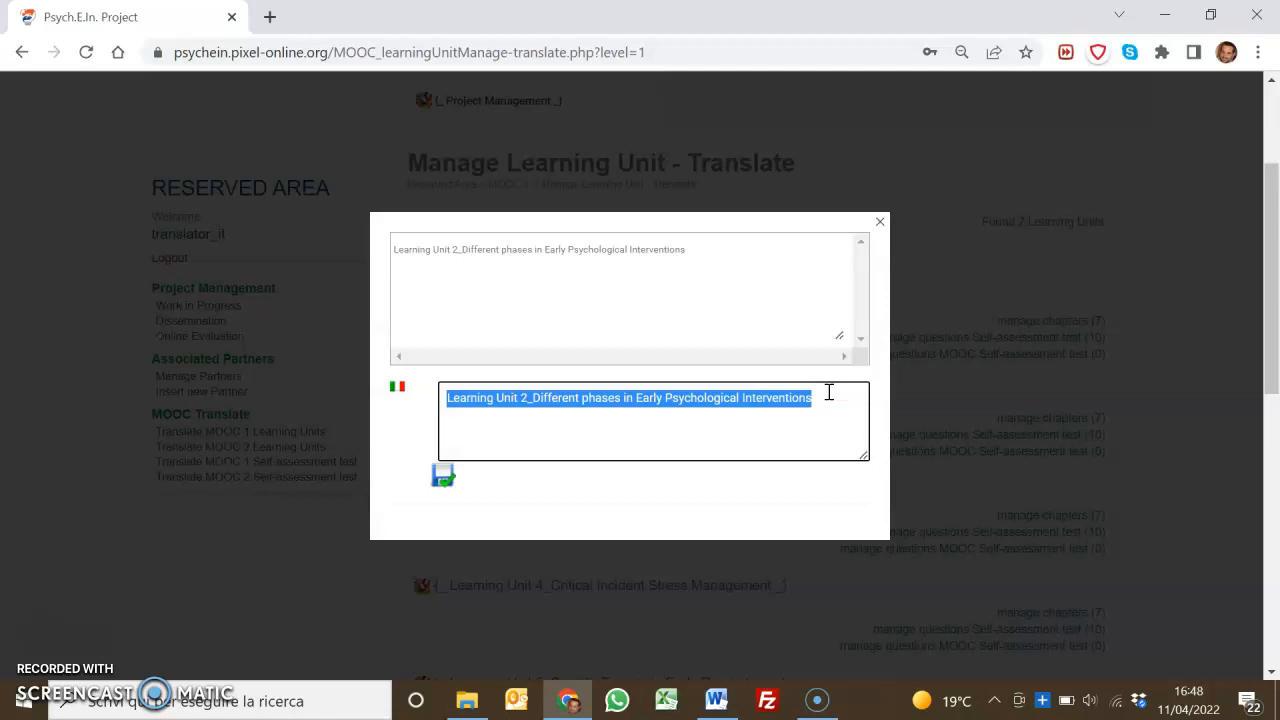
text(Unit)
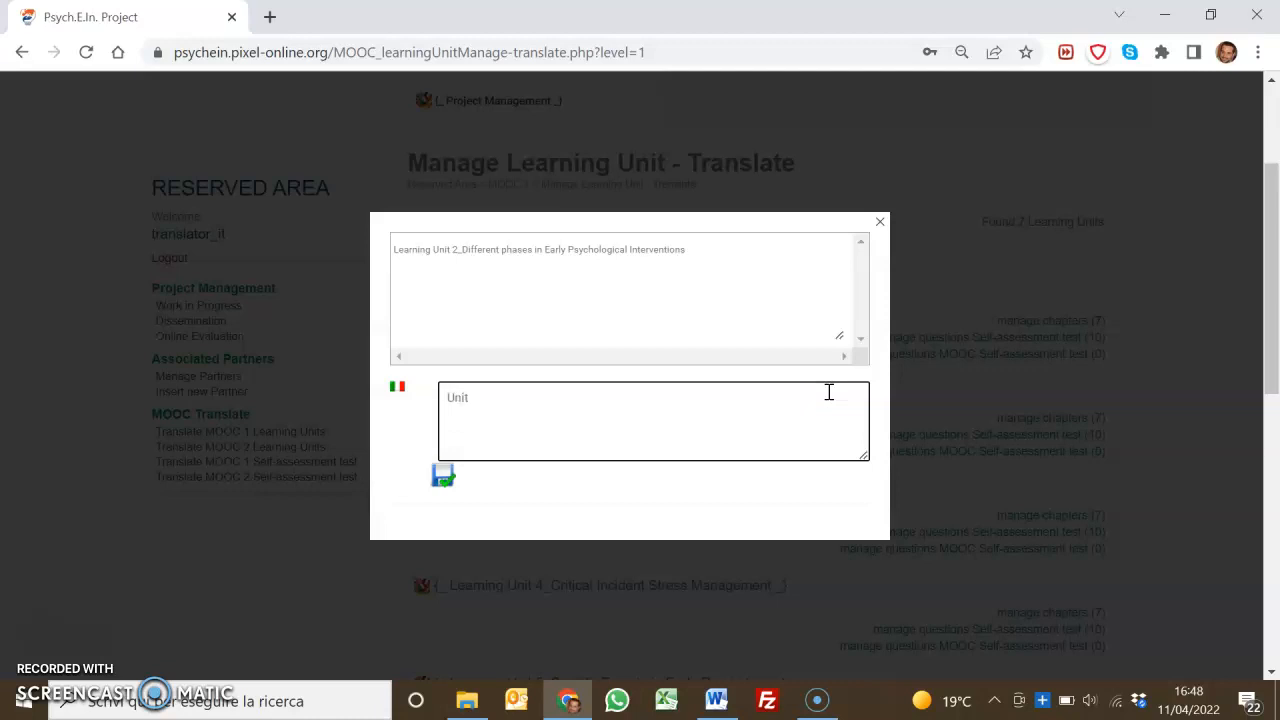
text(à Didattica 2 - Diverse fasi)
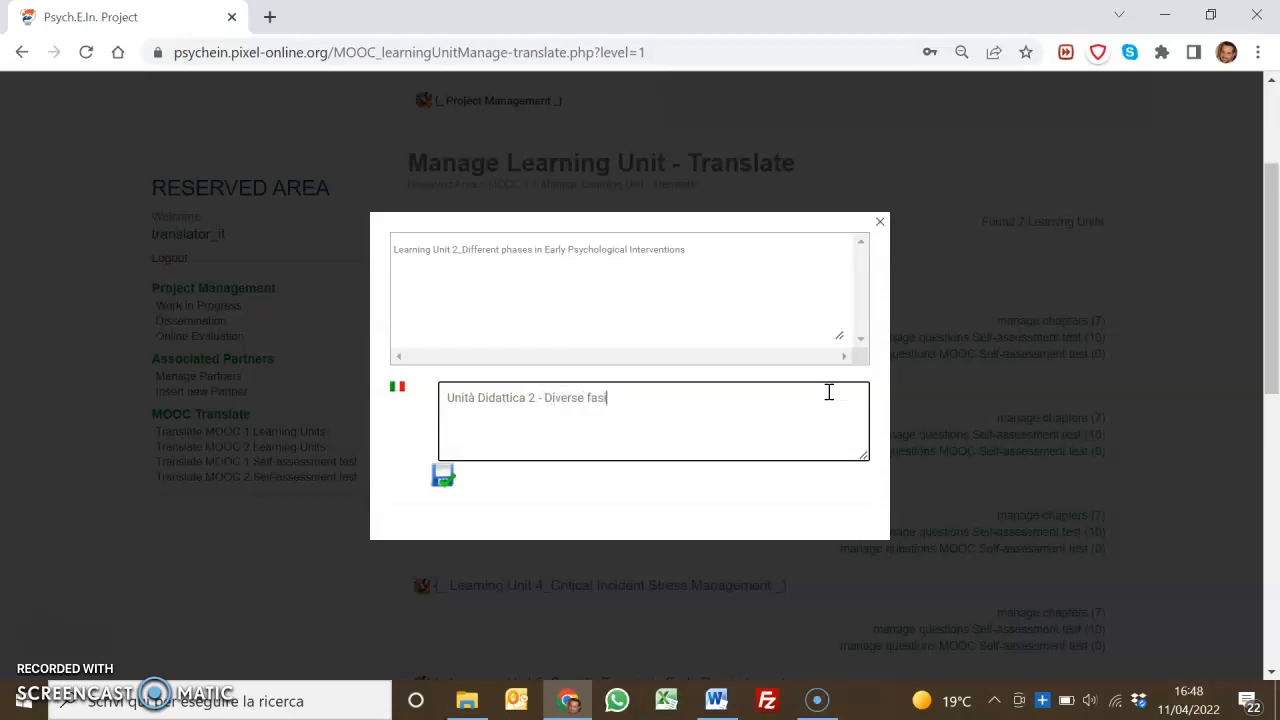
text(......)
click(441, 480)
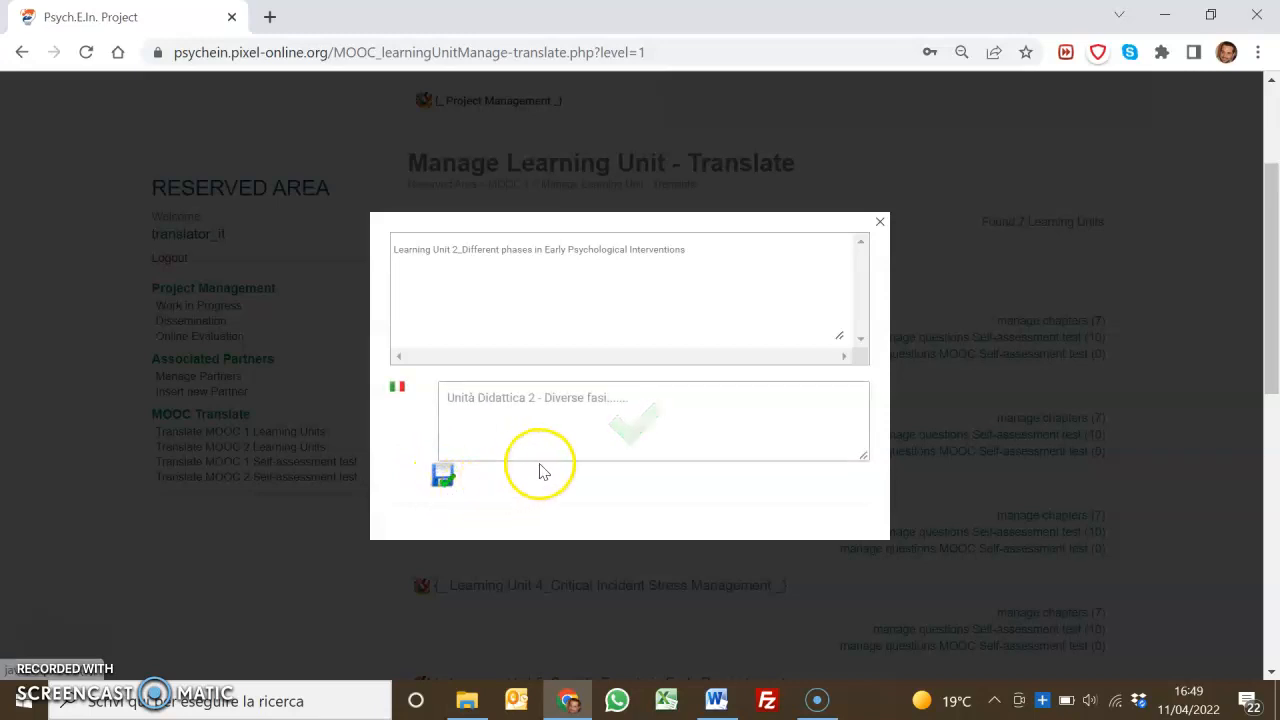
click(880, 221)
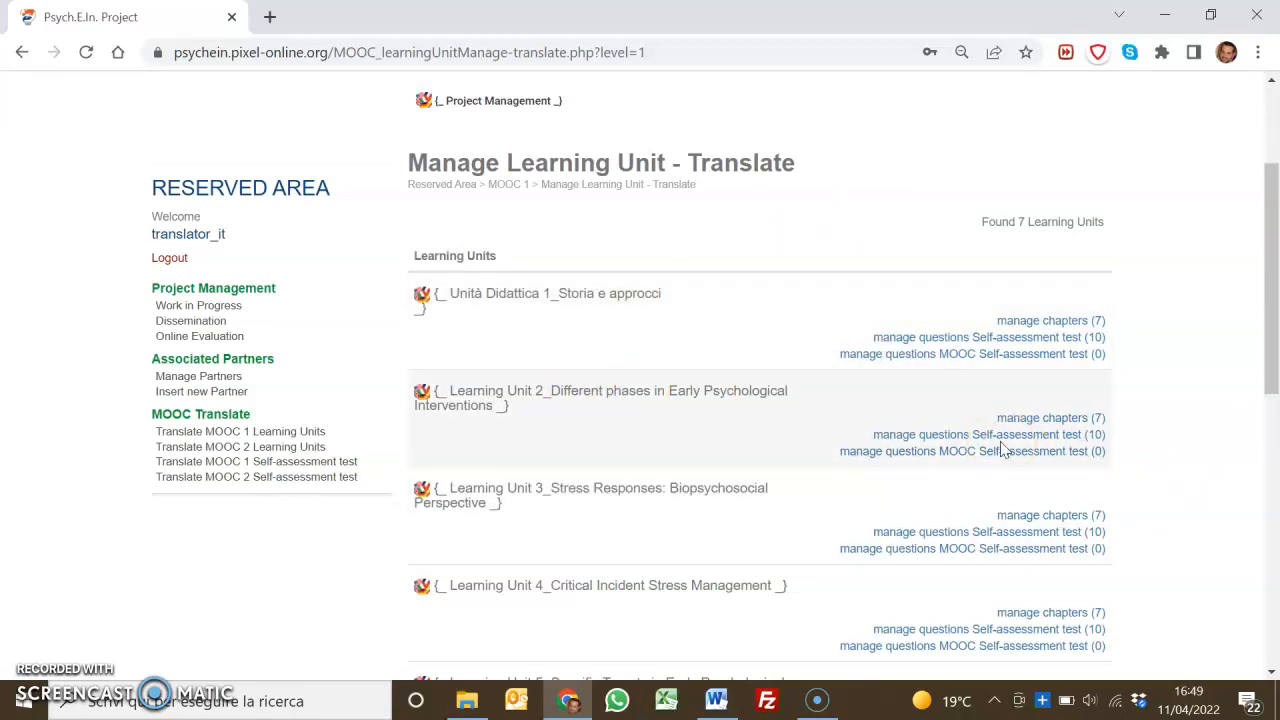
click(86, 52)
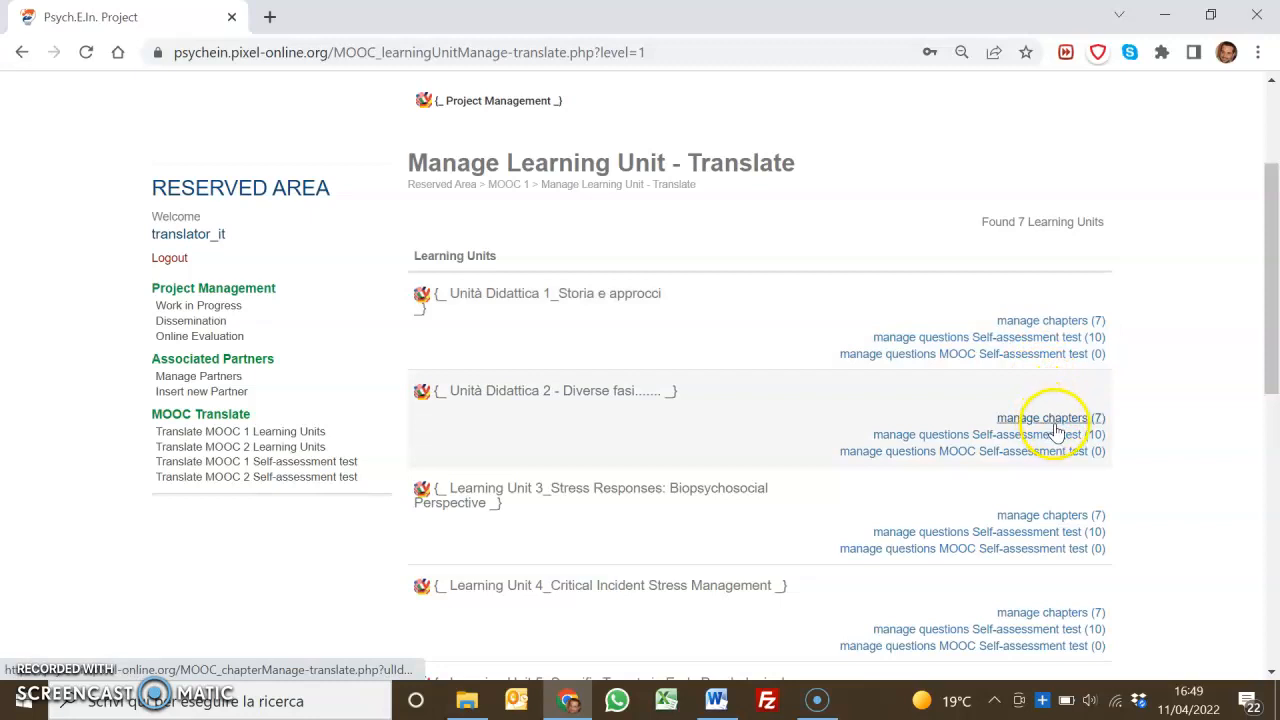
Step: Open the Introduction to the Learning Unit chapter of Learning Unit 1 for editing and bring up its lesson title translation
click(1050, 321)
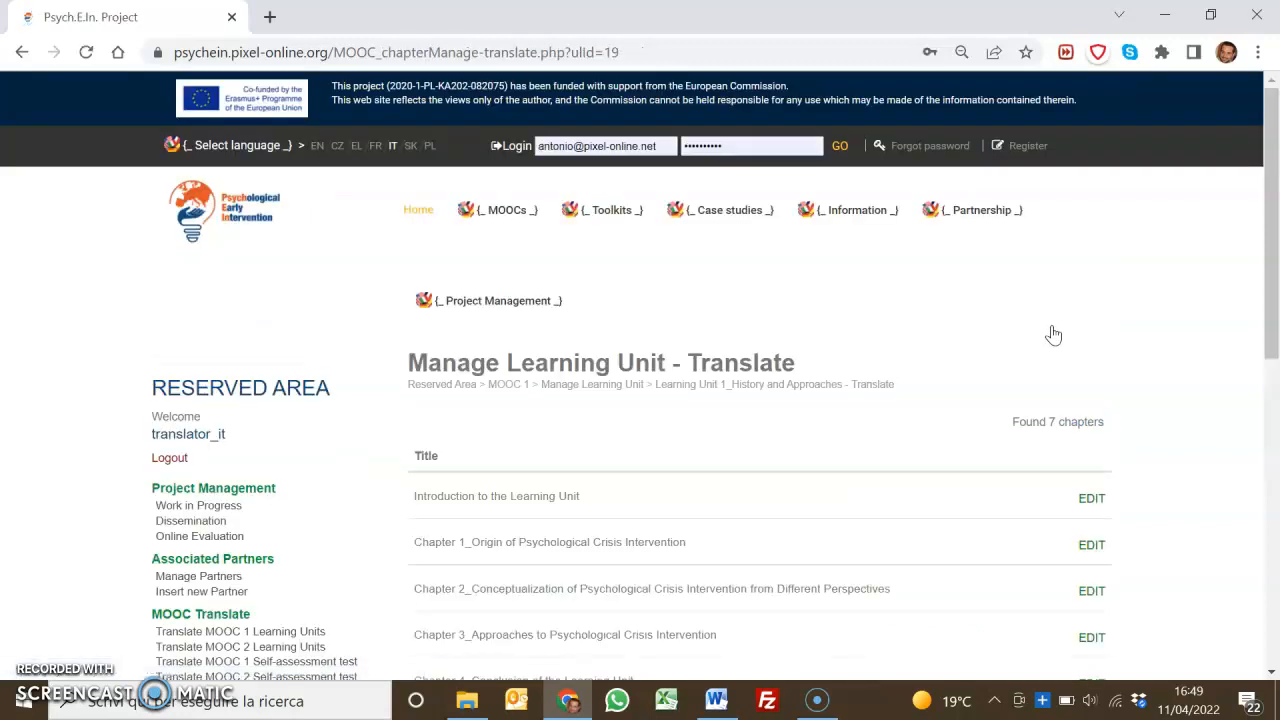
click(1092, 500)
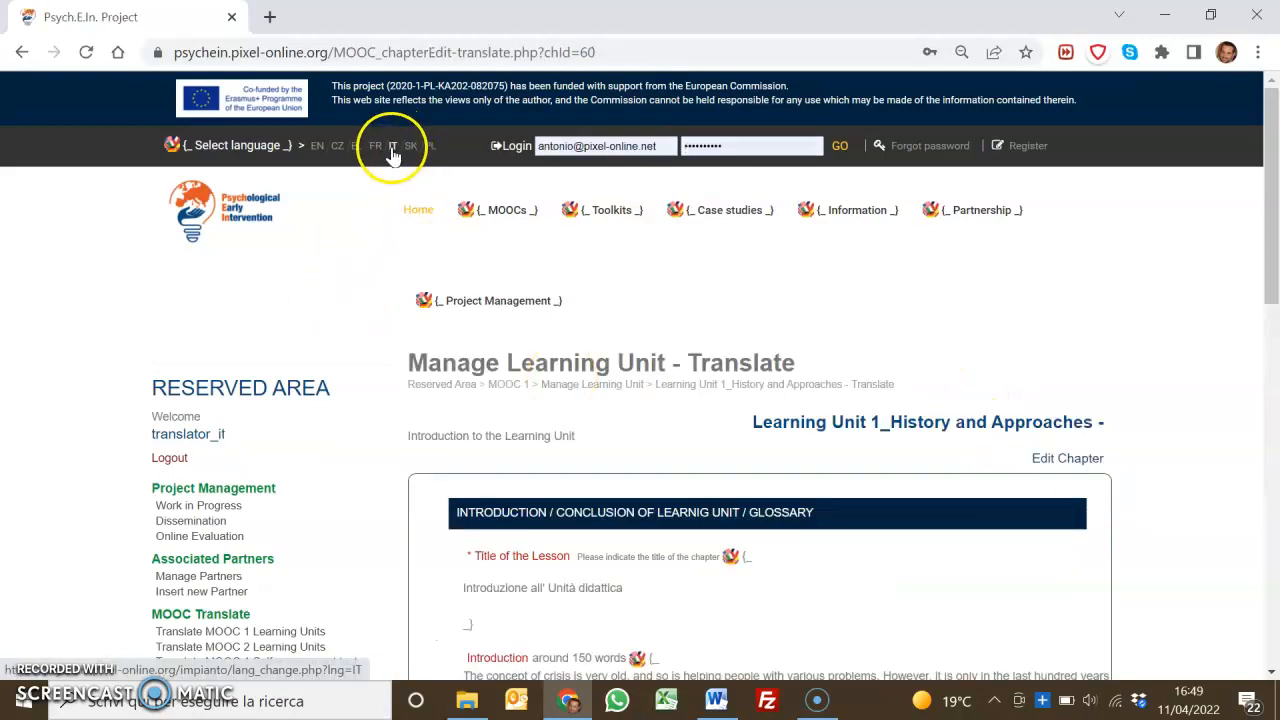
scroll(605, 465, down, 1)
click(731, 456)
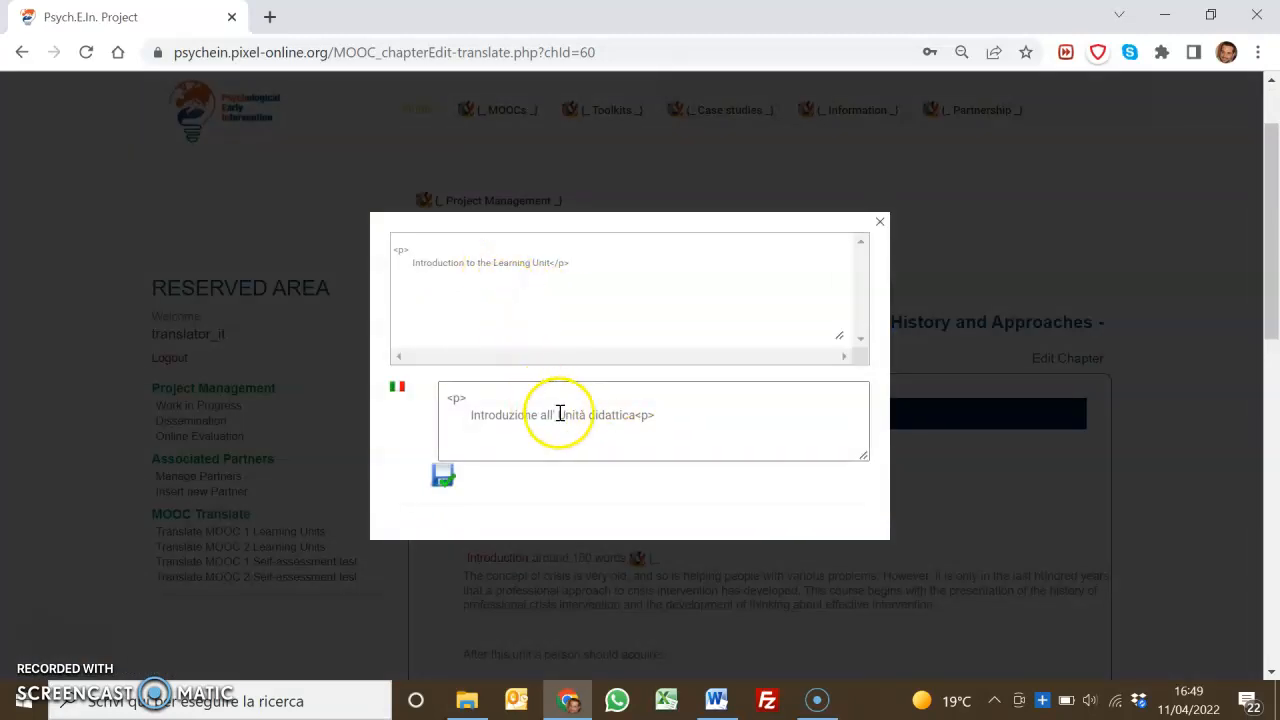
Step: Compare the paragraph tags around the lesson title's Italian translation with the English original, then save and close the translation
click(522, 384)
click(393, 250)
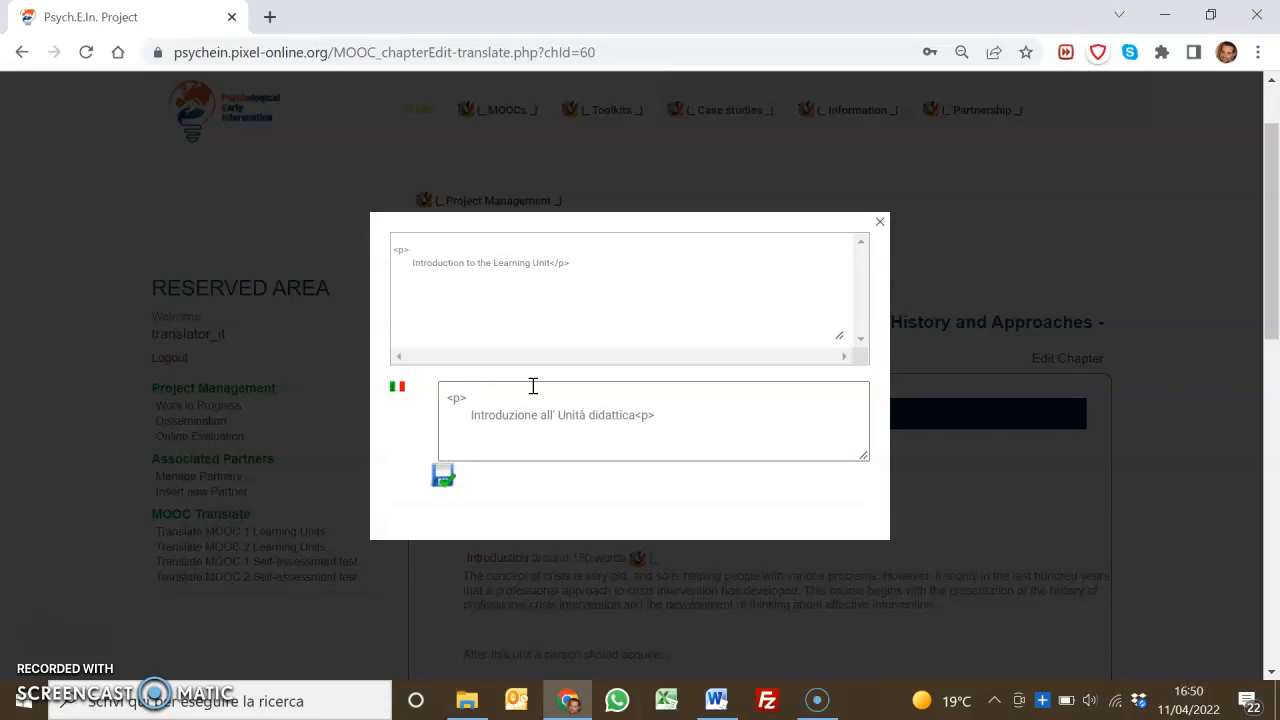
click(462, 396)
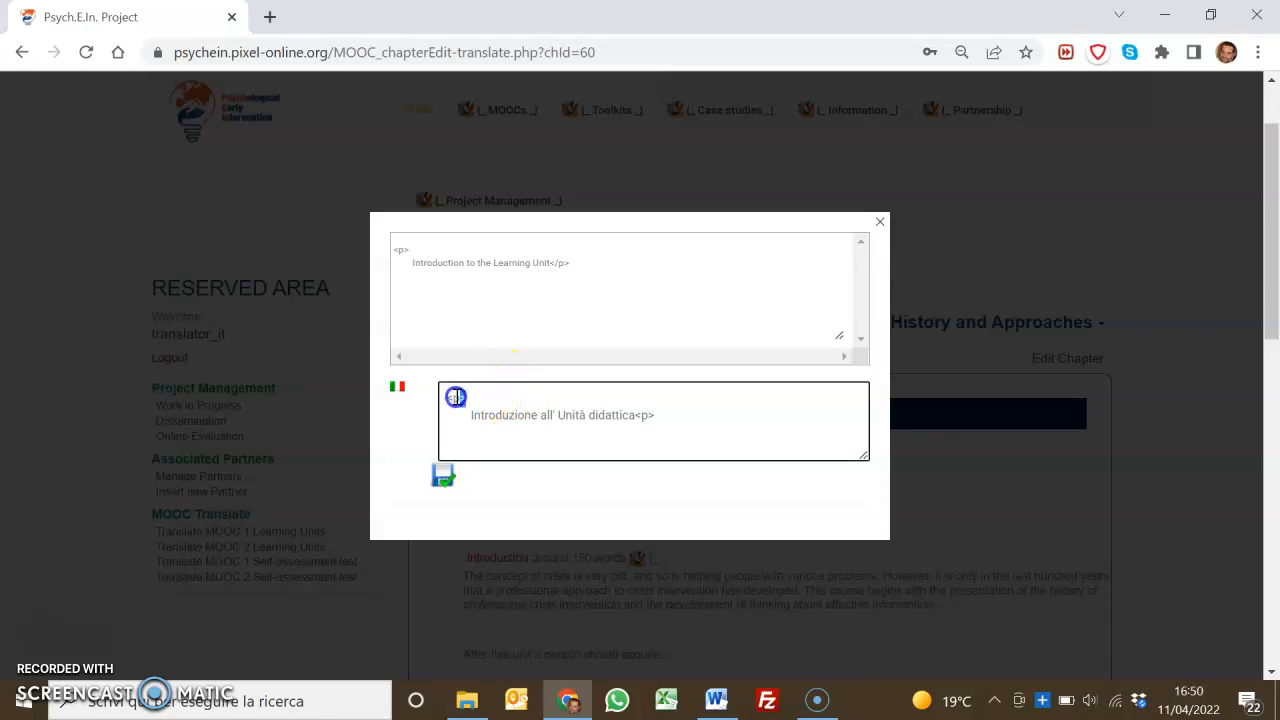
drag(447, 398, 463, 401)
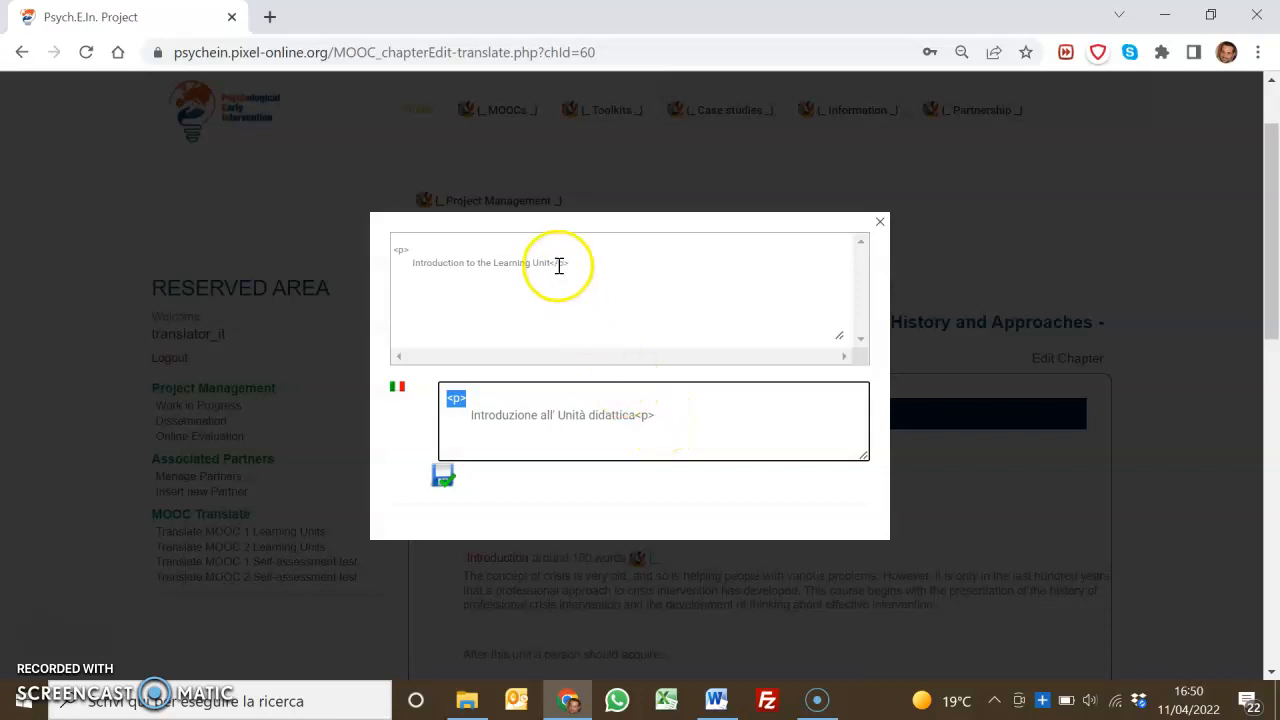
drag(549, 263, 569, 263)
drag(655, 415, 634, 416)
click(443, 476)
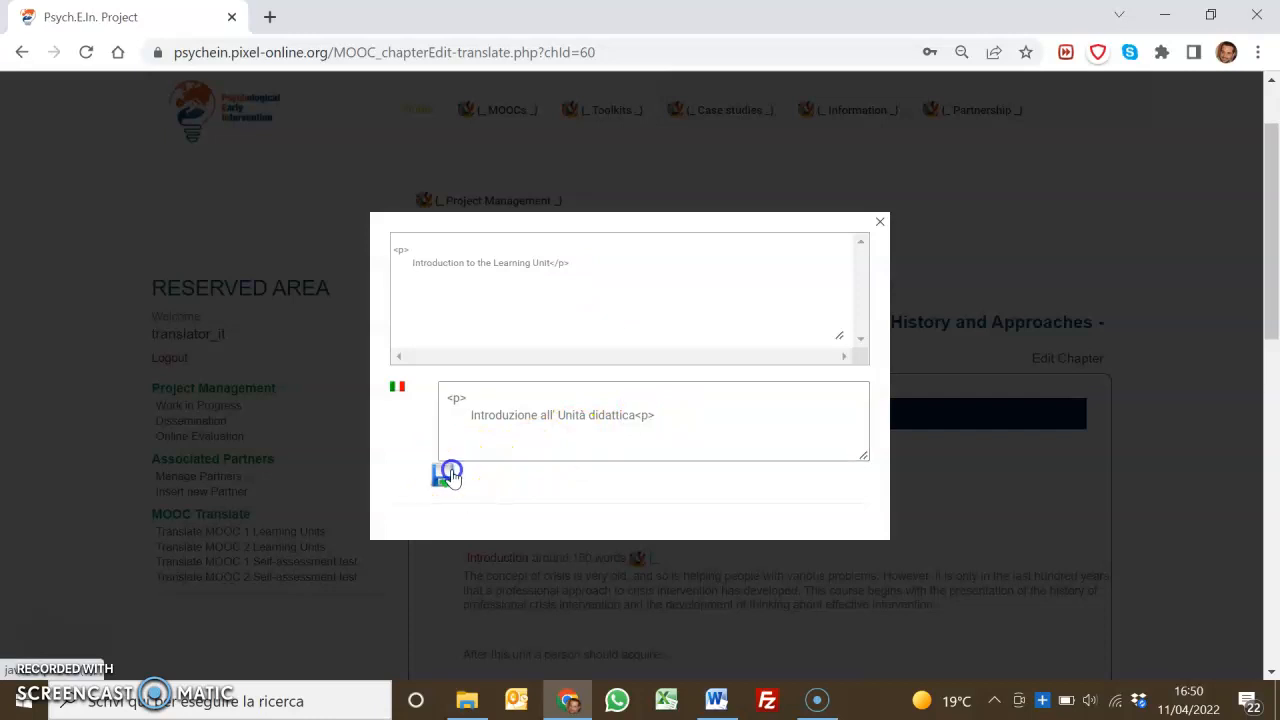
click(880, 222)
Step: Open the chapter's Introduction text translation, highlight the opening of the Italian version's text, then save and close it
scroll(740, 450, down, 1)
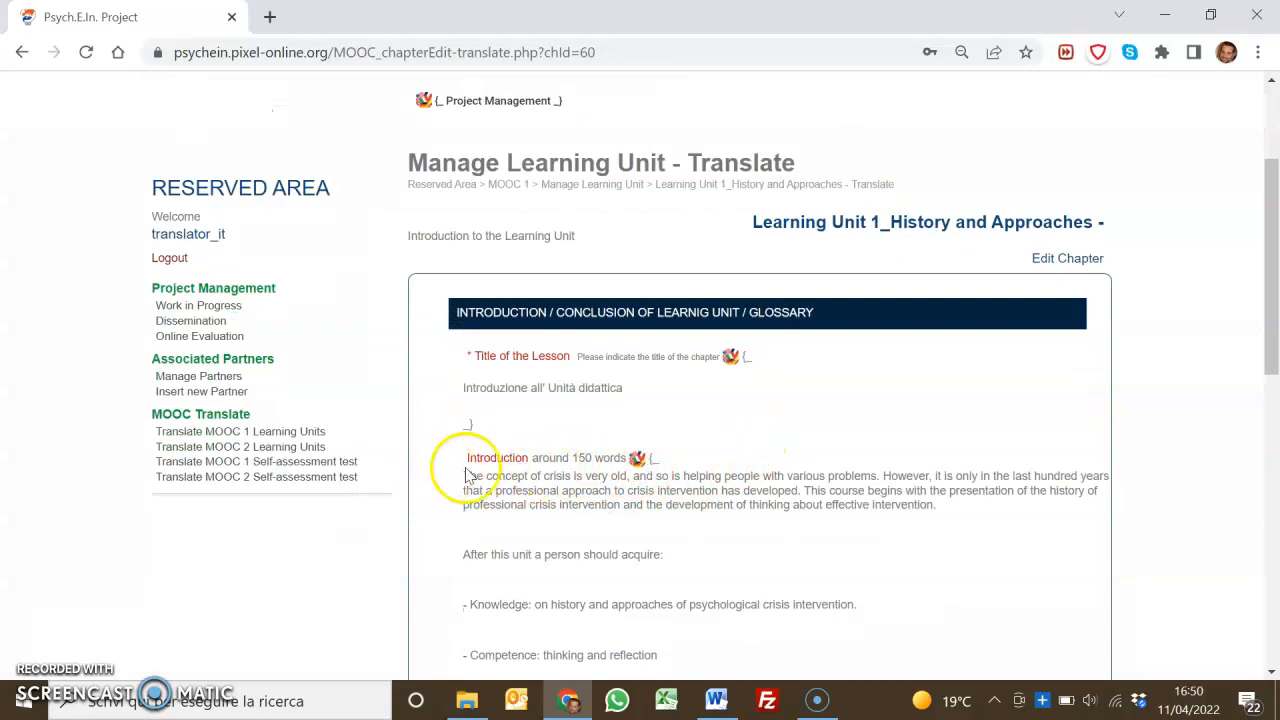
click(637, 458)
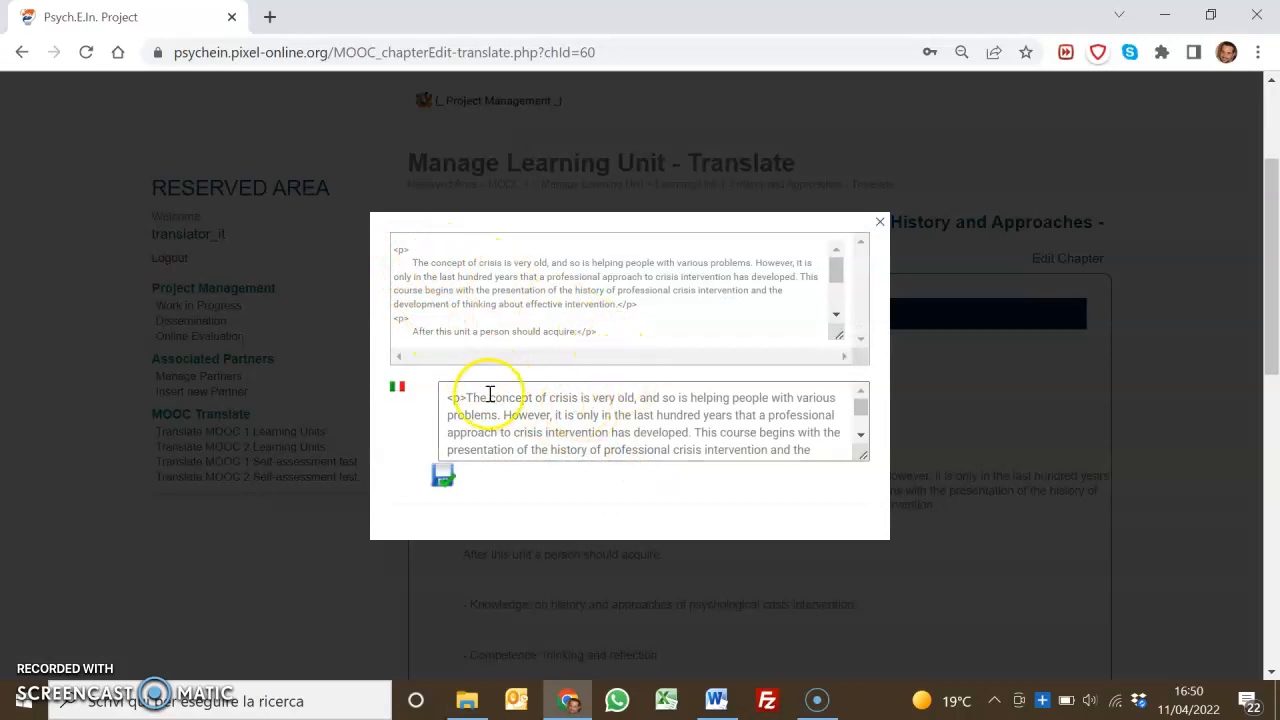
drag(451, 399, 609, 437)
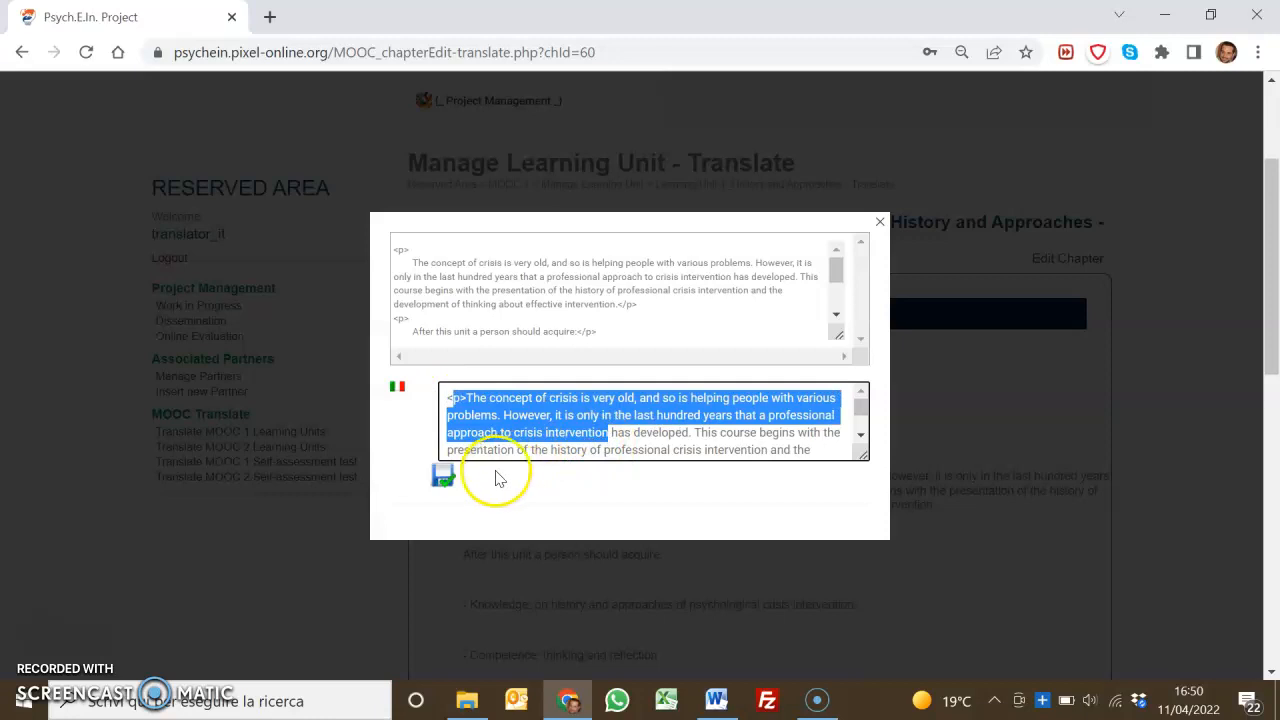
click(443, 479)
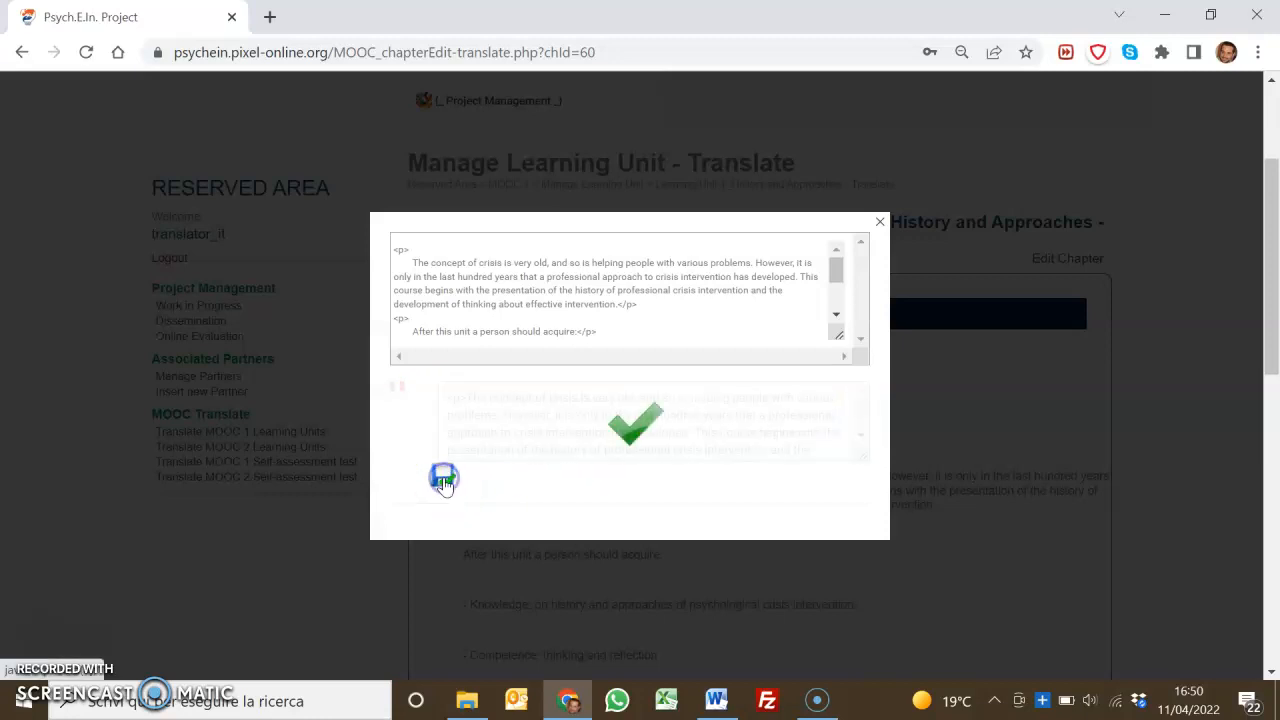
click(879, 225)
click(800, 400)
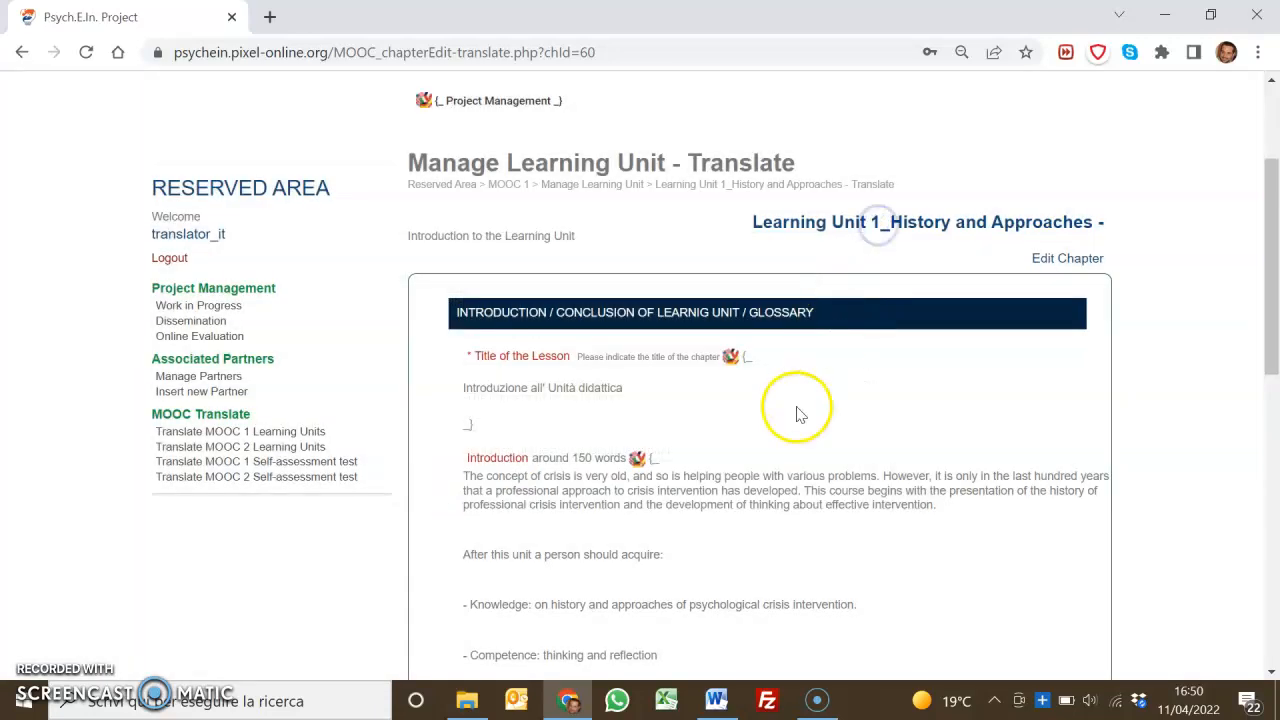
Step: Delete the "IT translation of the Power Point.pdf" document from the chapter's Translate section
scroll(800, 403, down, 10)
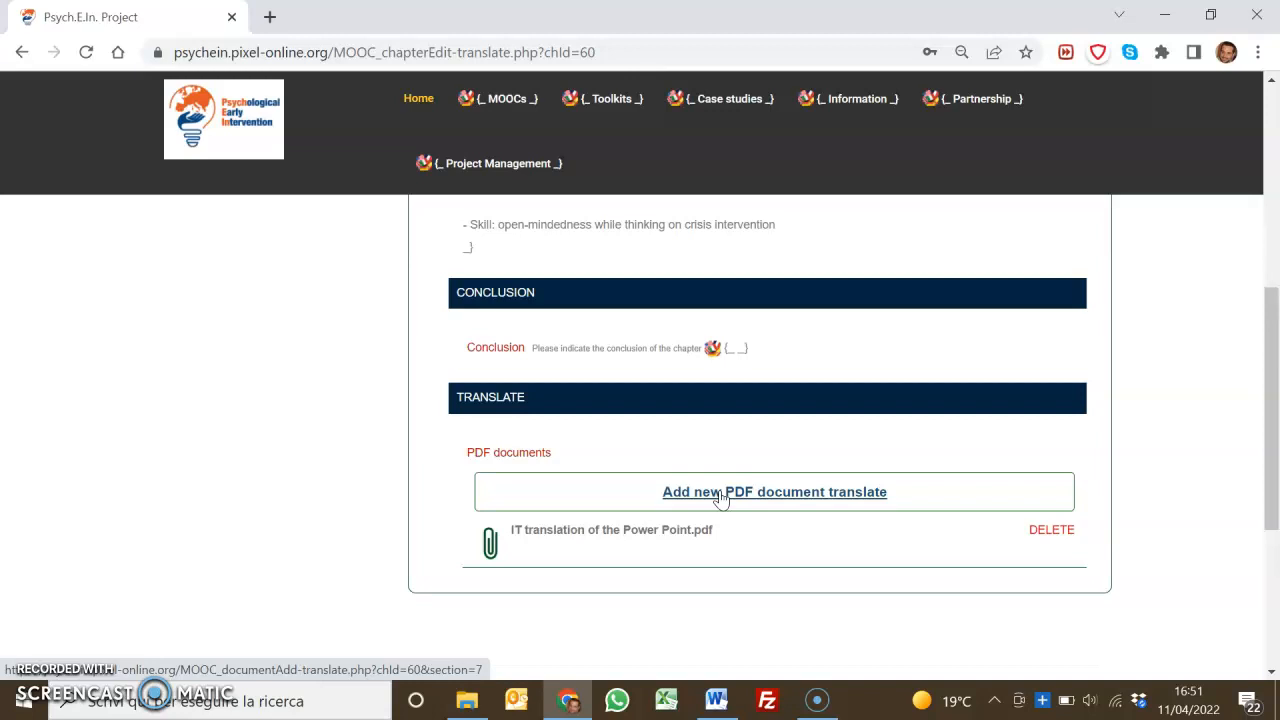
click(1068, 535)
click(1002, 597)
Step: Open the form for adding a new translated PDF document to the chapter's Translate section
scroll(953, 575, down, 7)
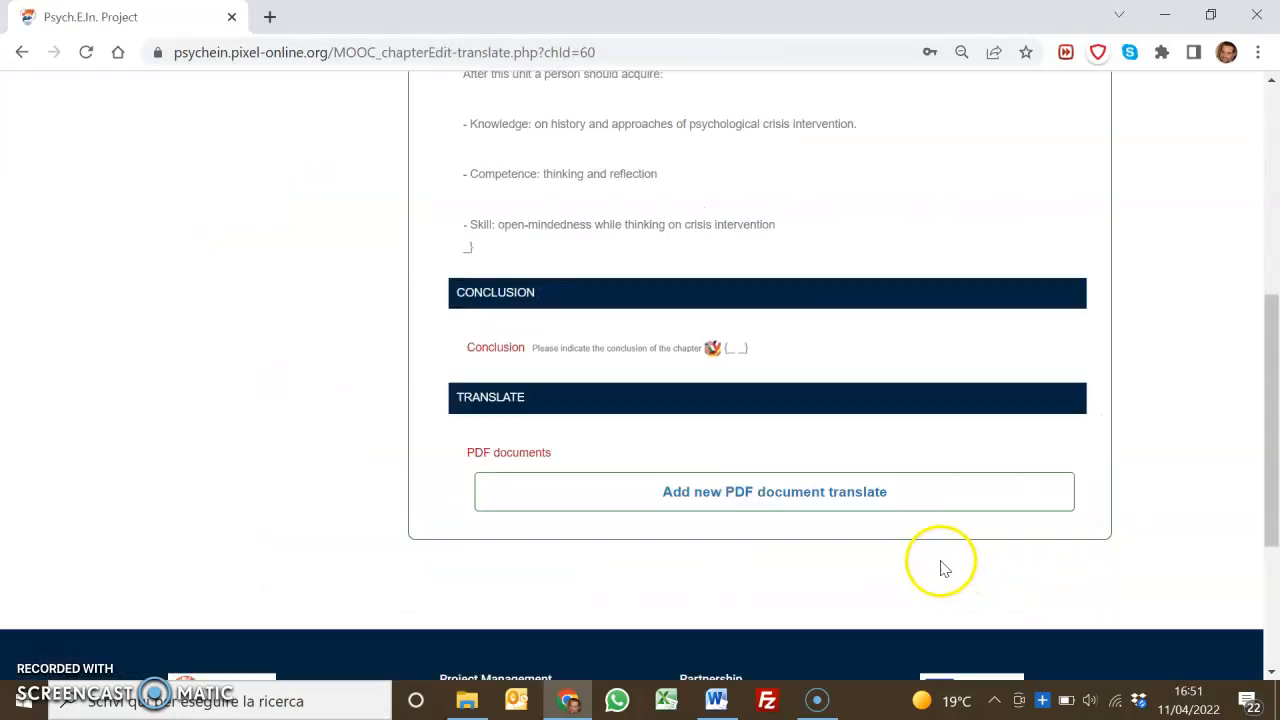
click(771, 500)
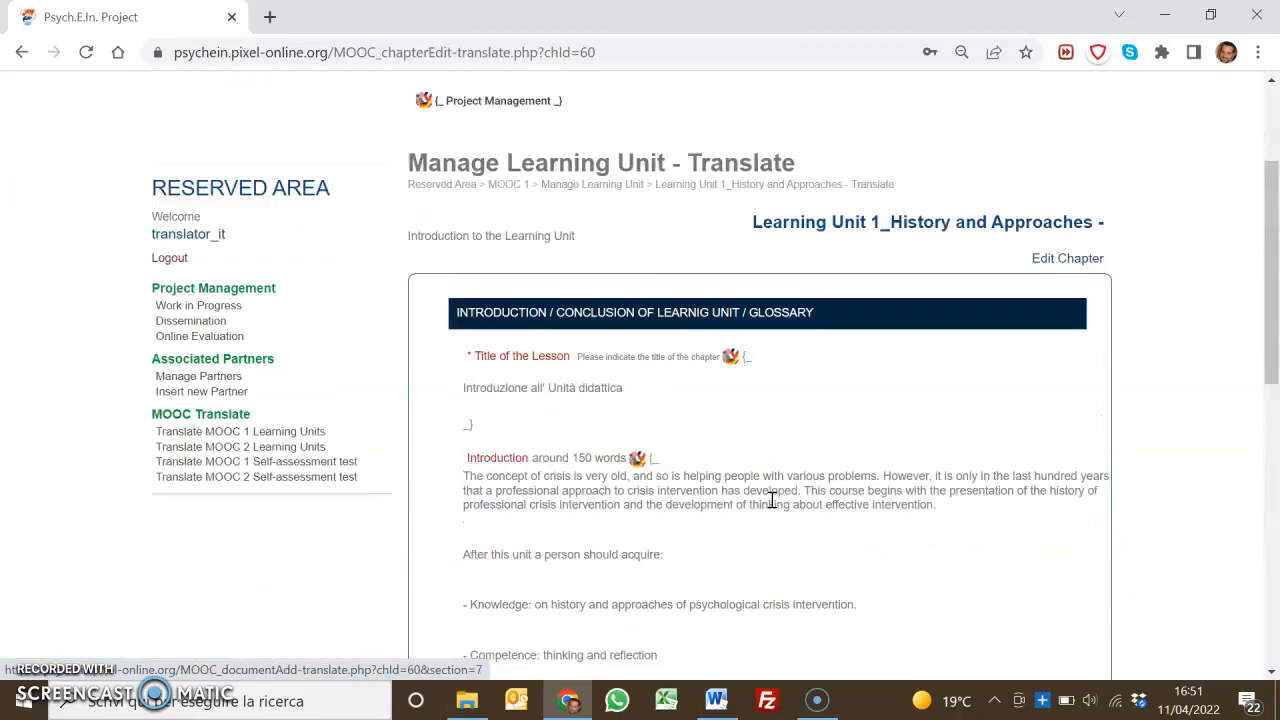
scroll(771, 491, down, 8)
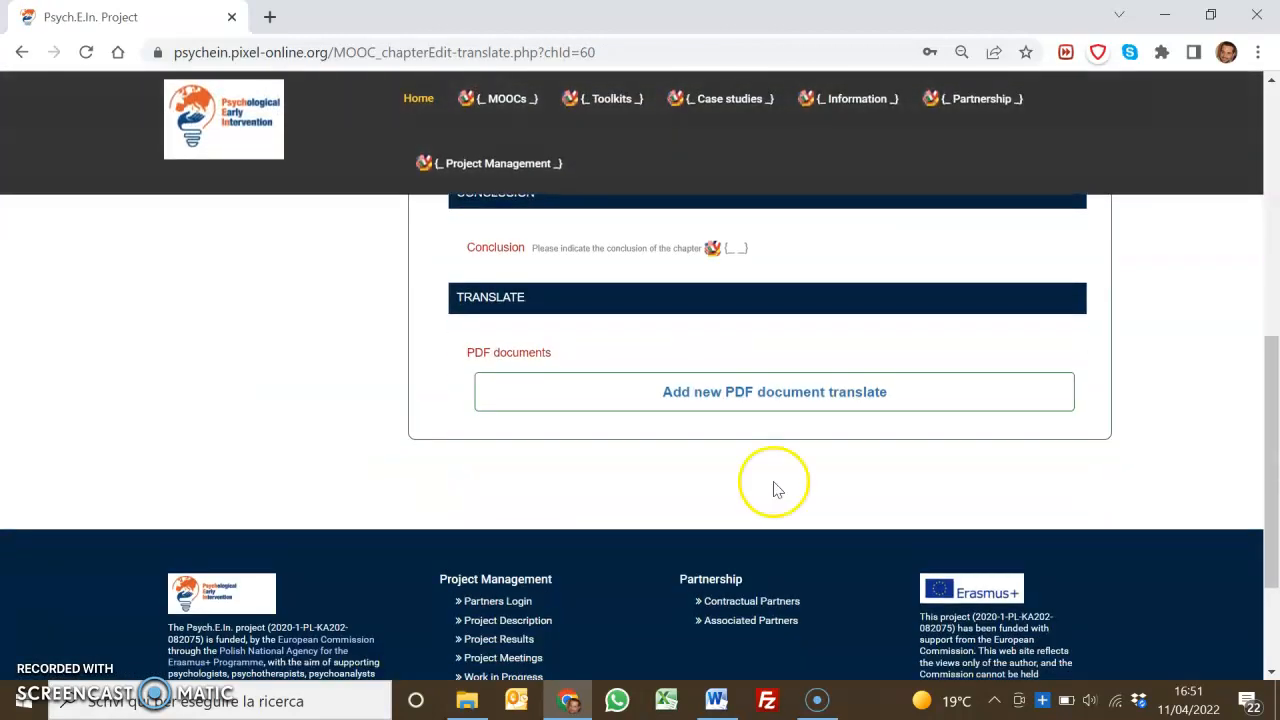
click(768, 396)
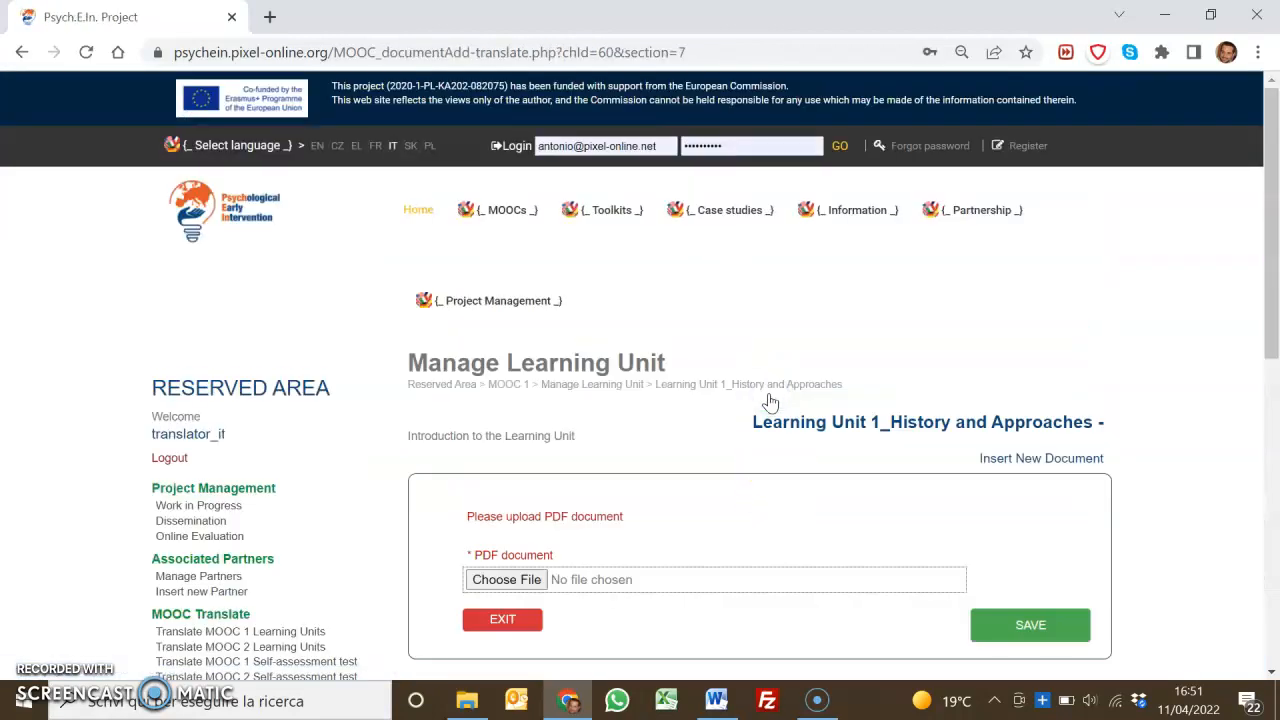
scroll(768, 400, down, 2)
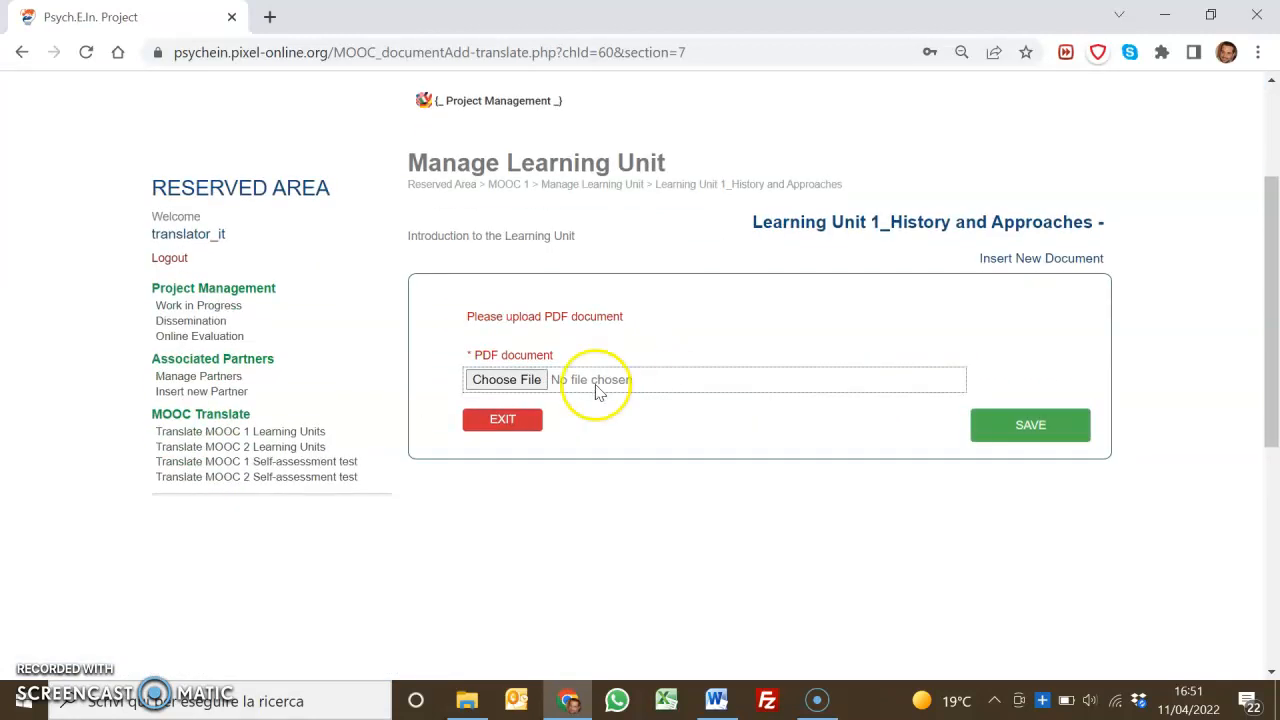
Step: Upload "IT translation of the Power Point" from the Desktop as the chapter's translated PDF document and save it
click(521, 385)
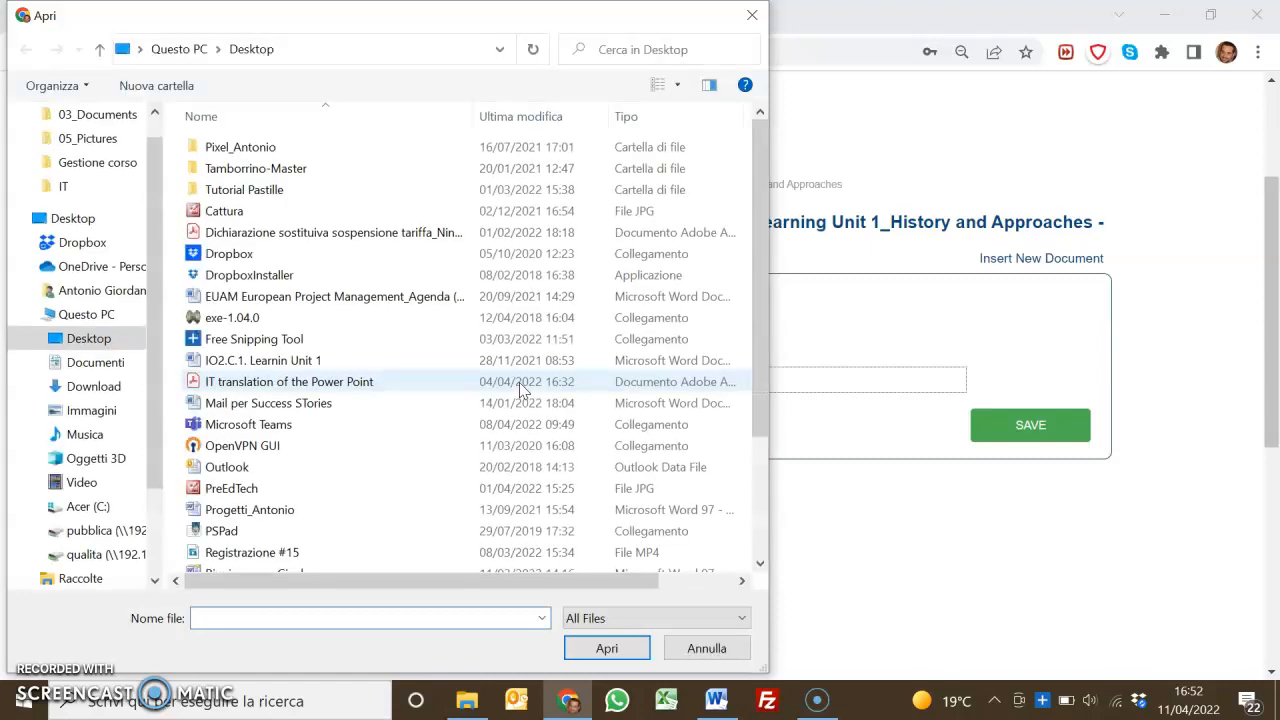
click(66, 219)
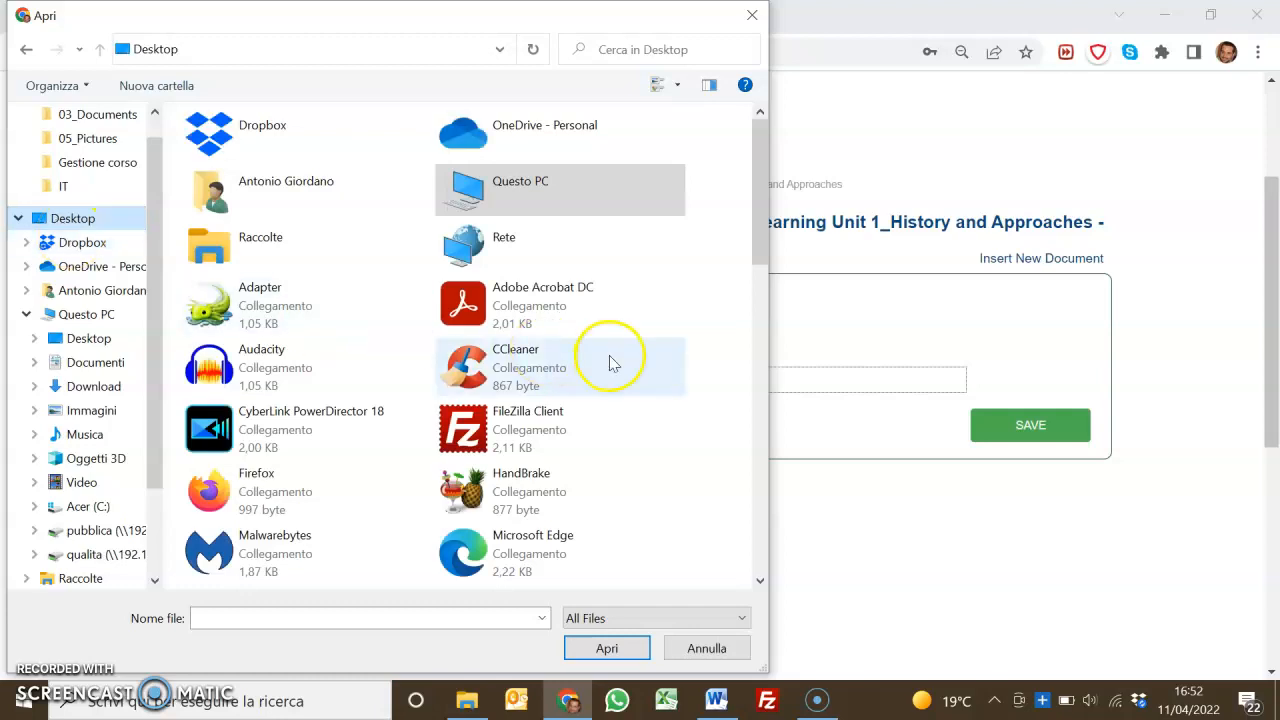
scroll(610, 370, down, 10)
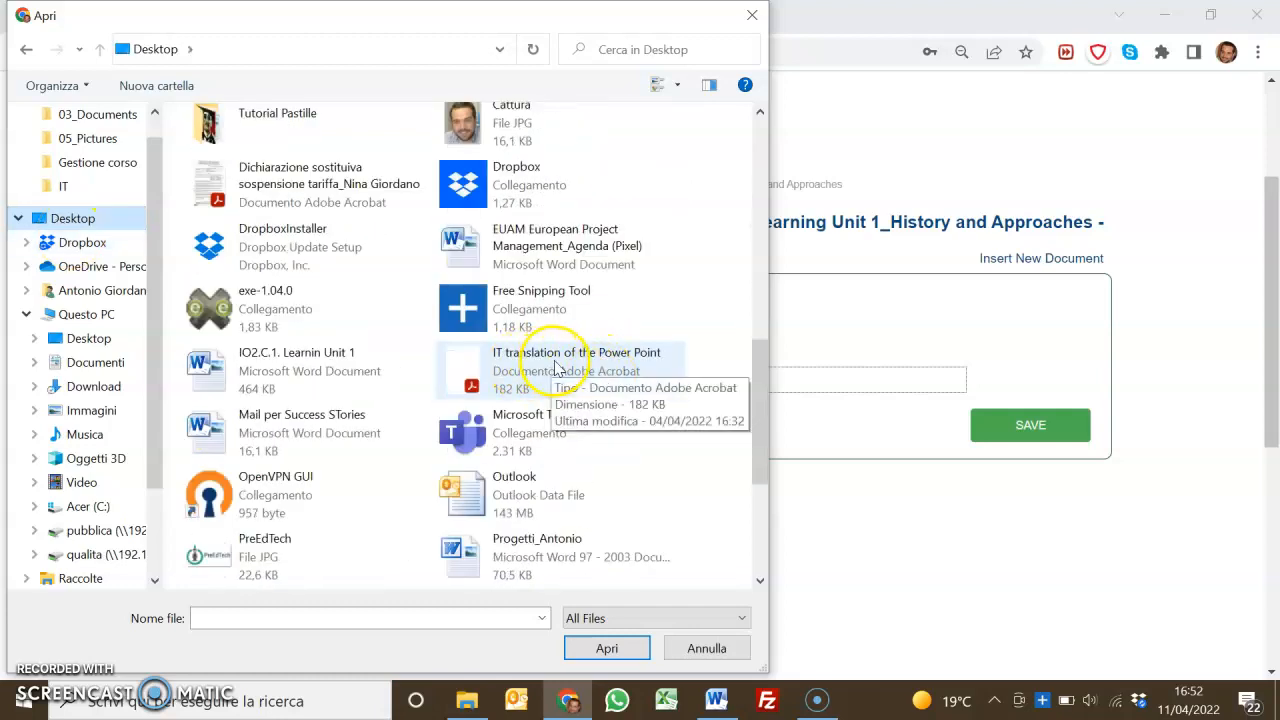
click(565, 375)
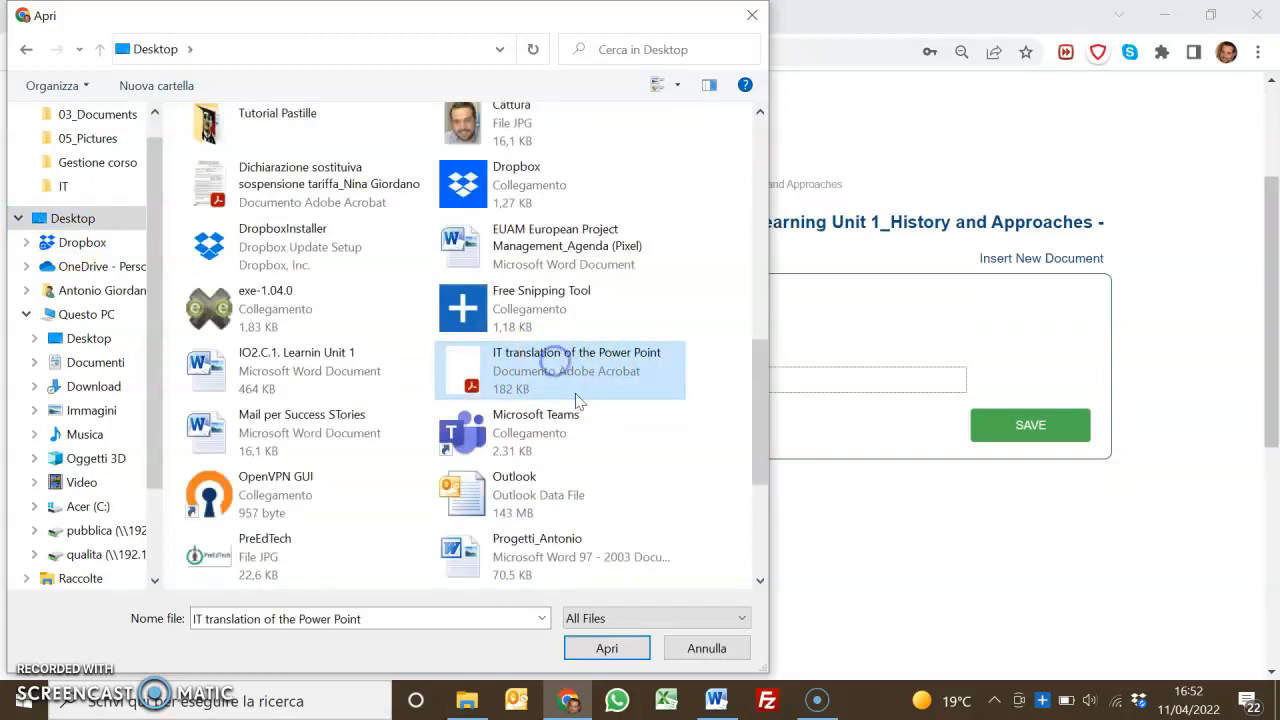
click(607, 649)
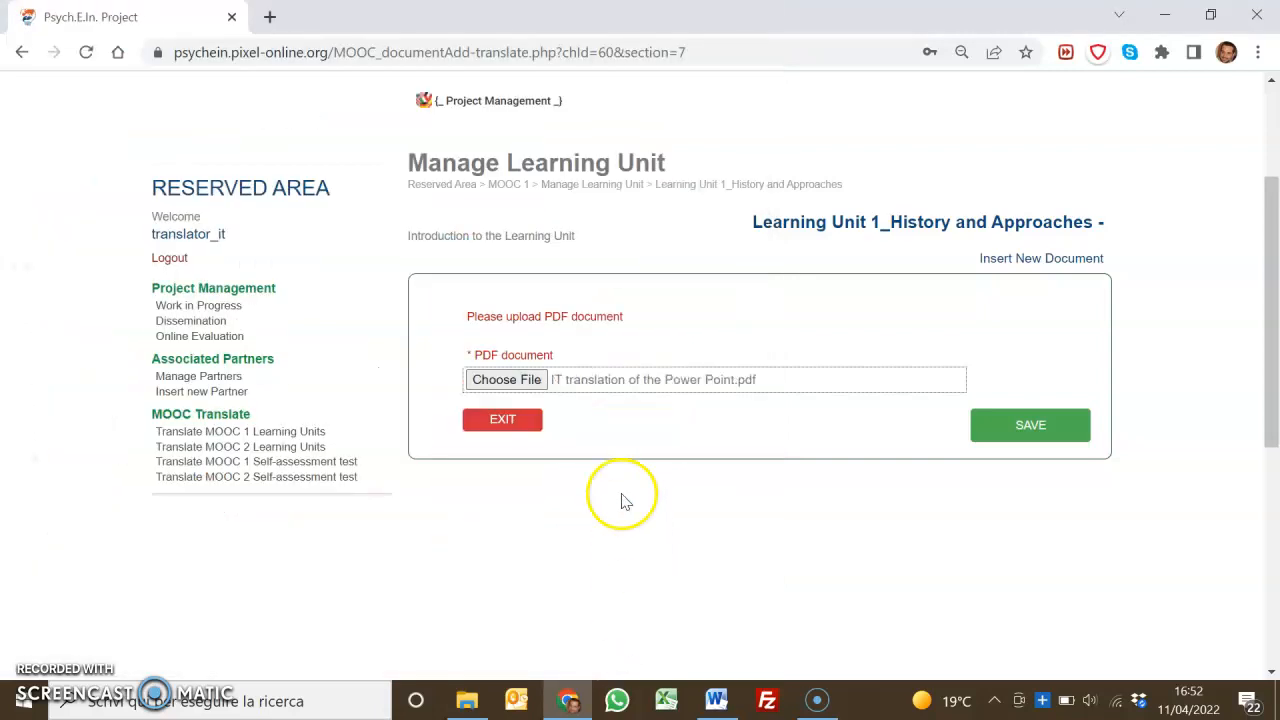
click(1003, 432)
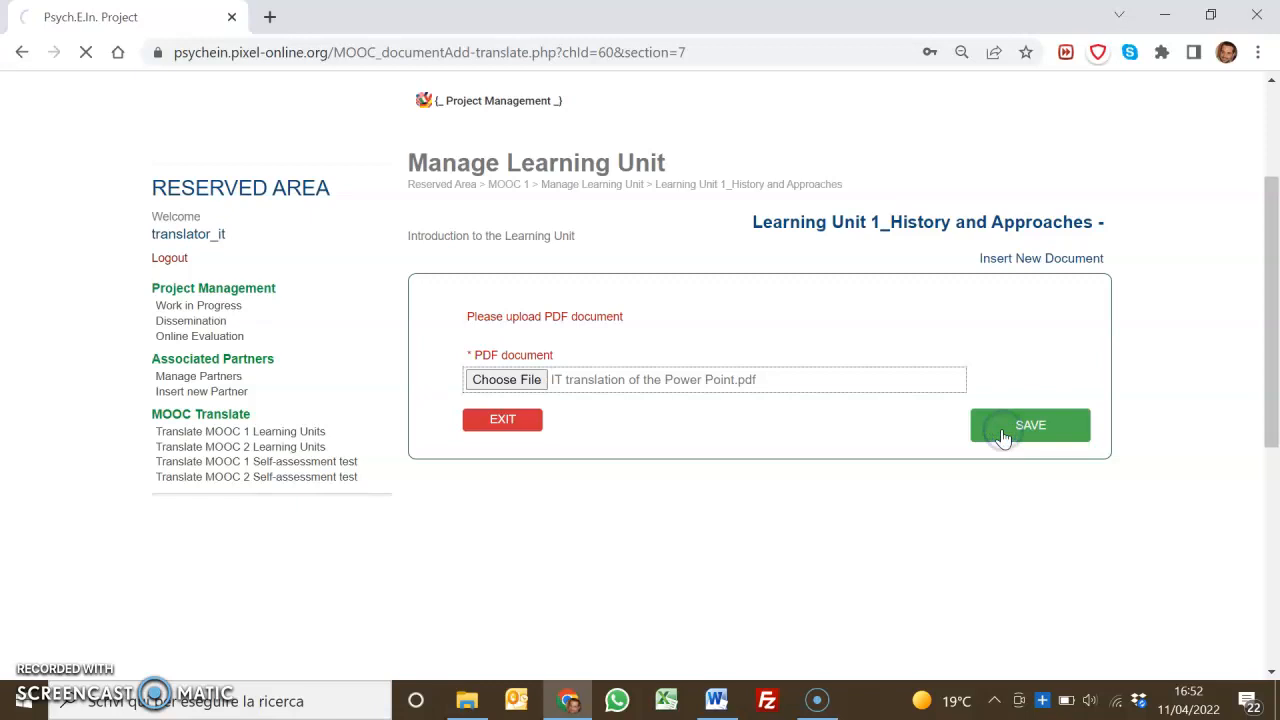
scroll(997, 437, down, 10)
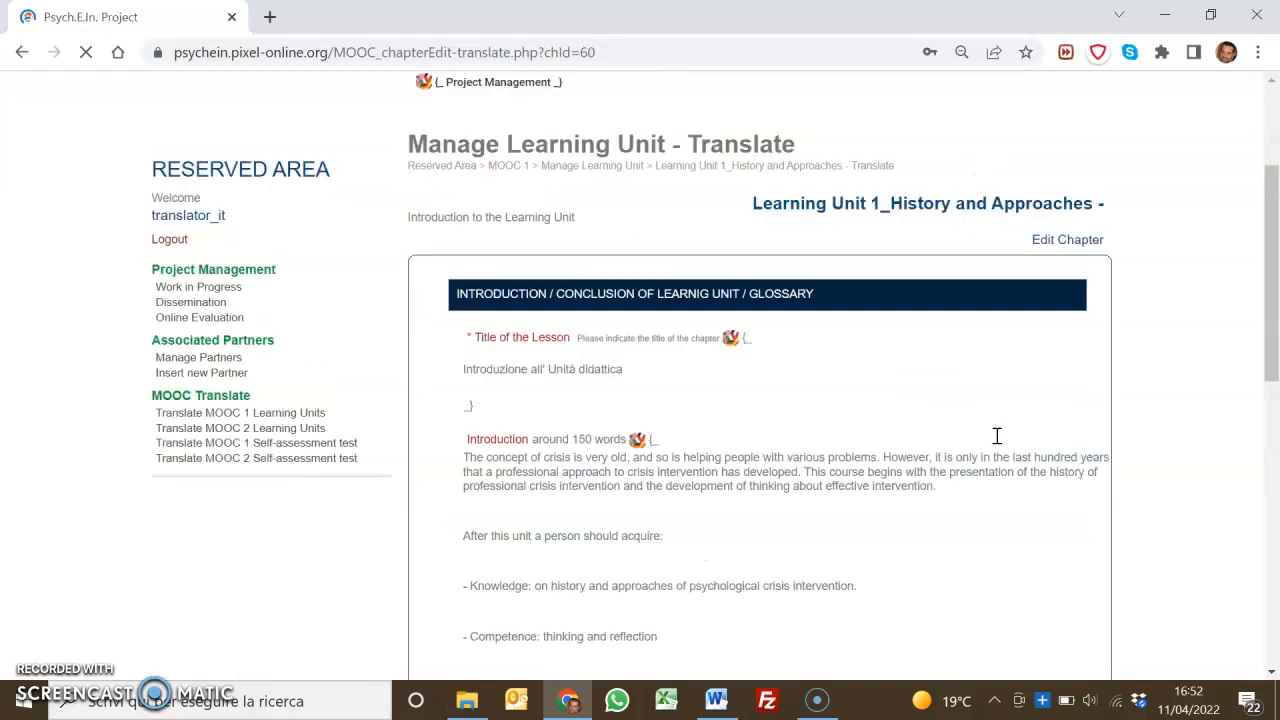
scroll(523, 329, up, 2)
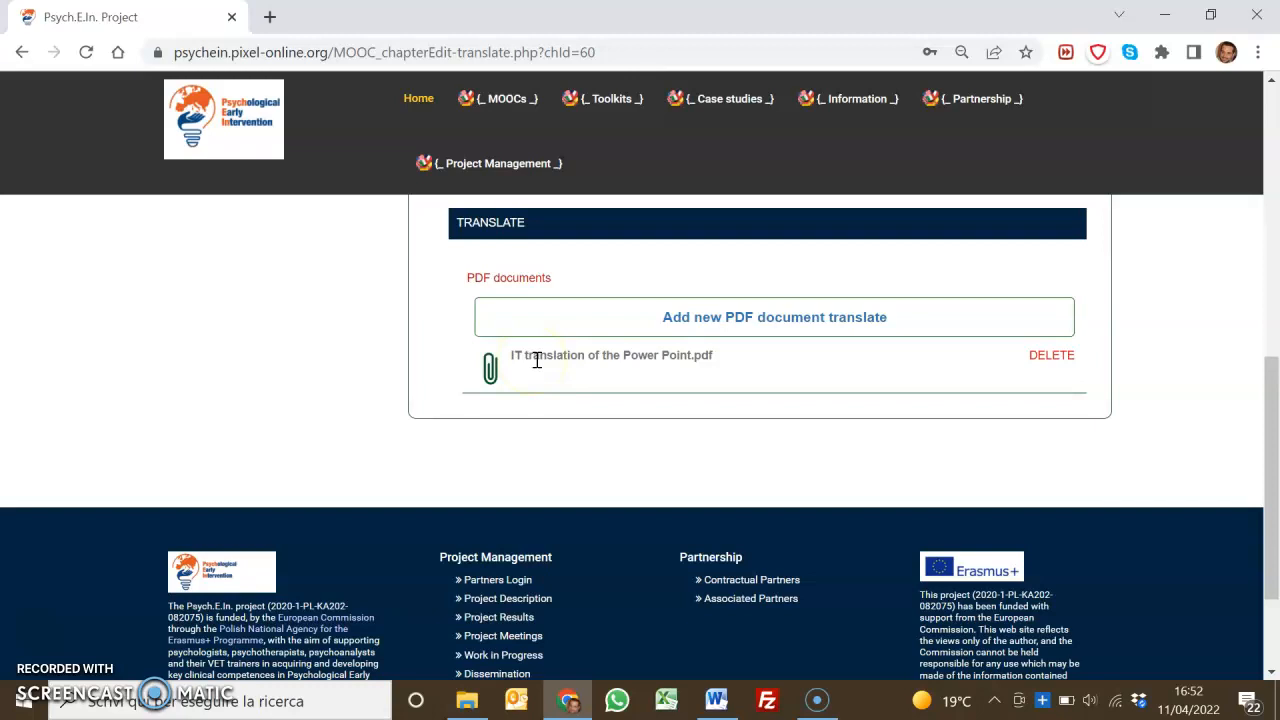
Step: Open question 1 of the MOOC 1 self-assessment test for translation
scroll(550, 380, up, 8)
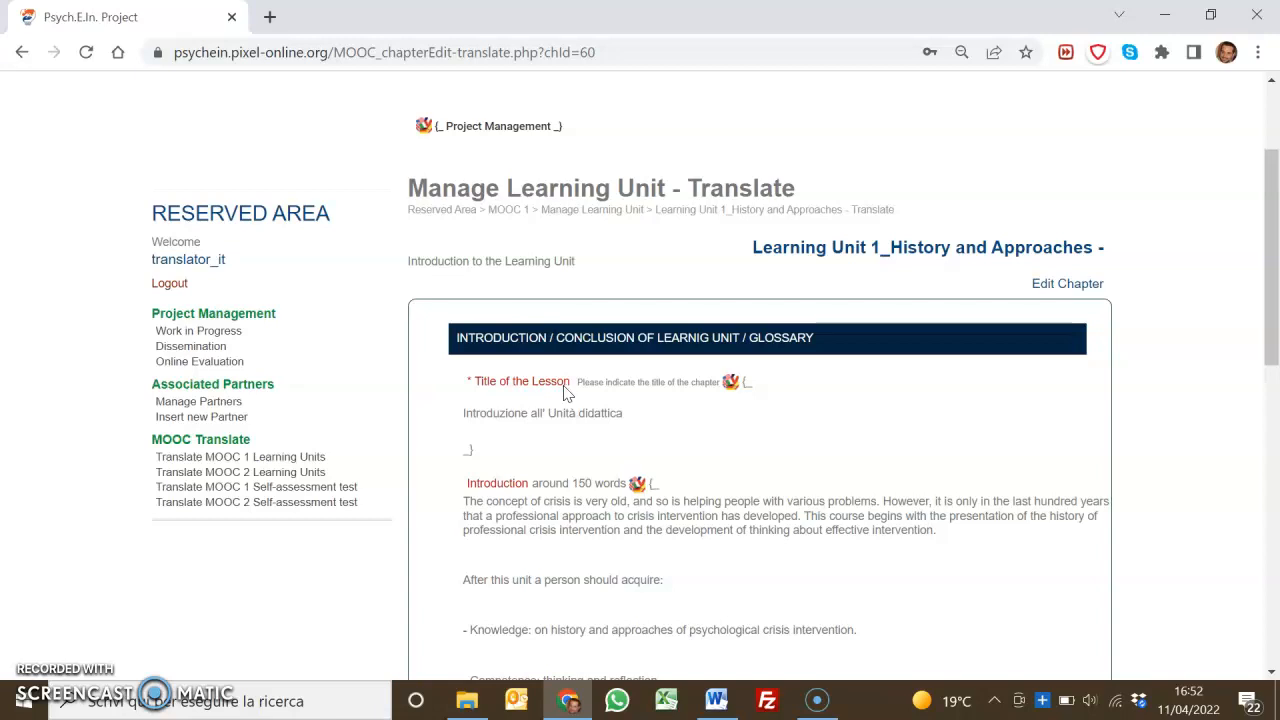
click(452, 410)
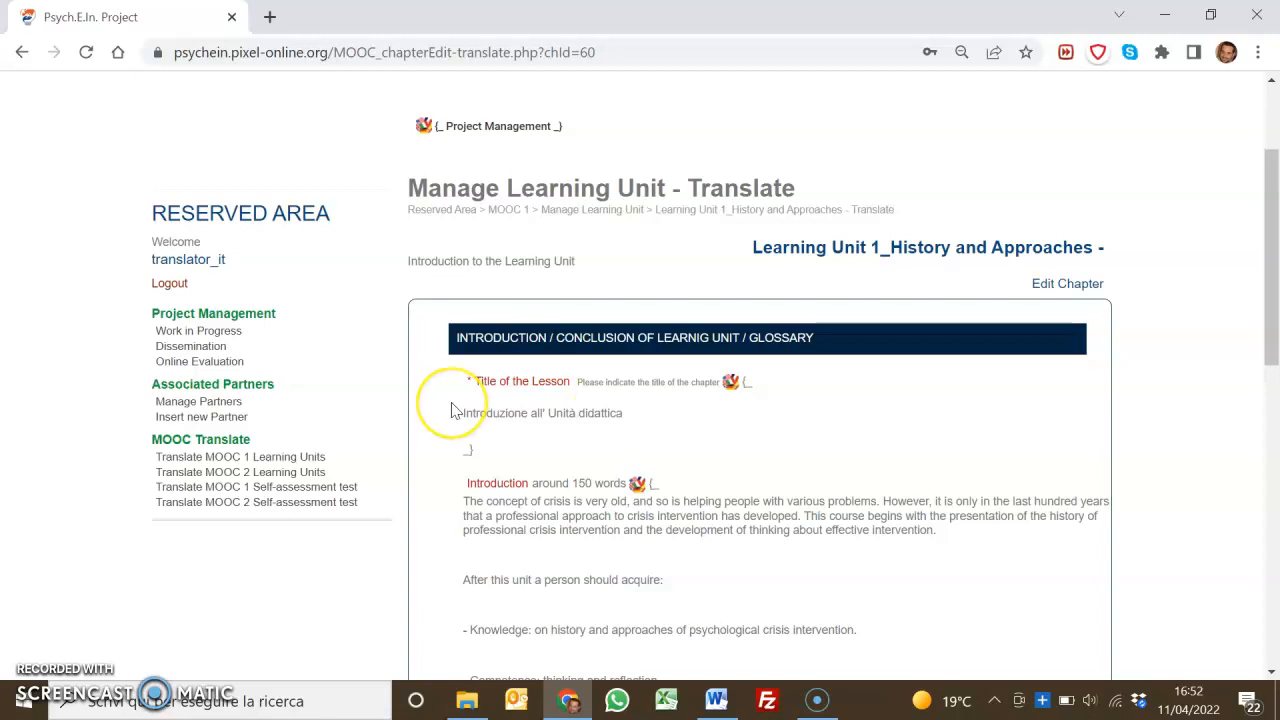
click(228, 489)
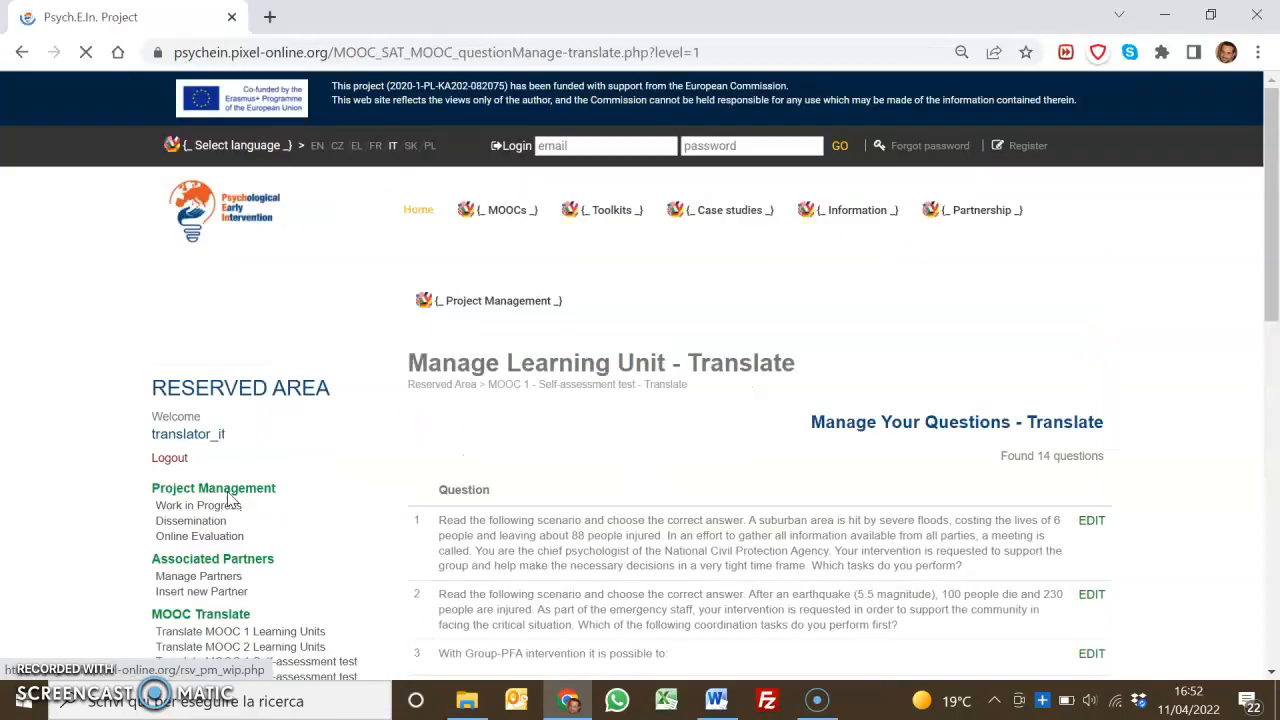
scroll(428, 520, down, 1)
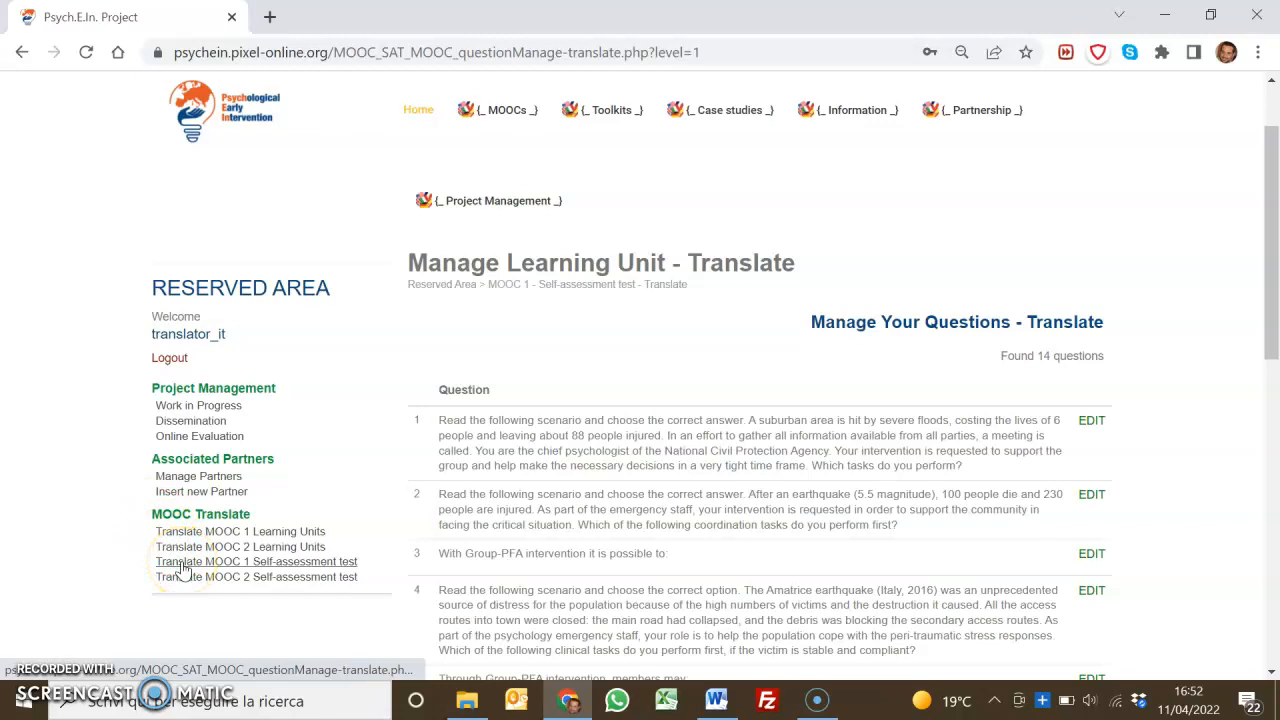
click(1089, 432)
click(1090, 430)
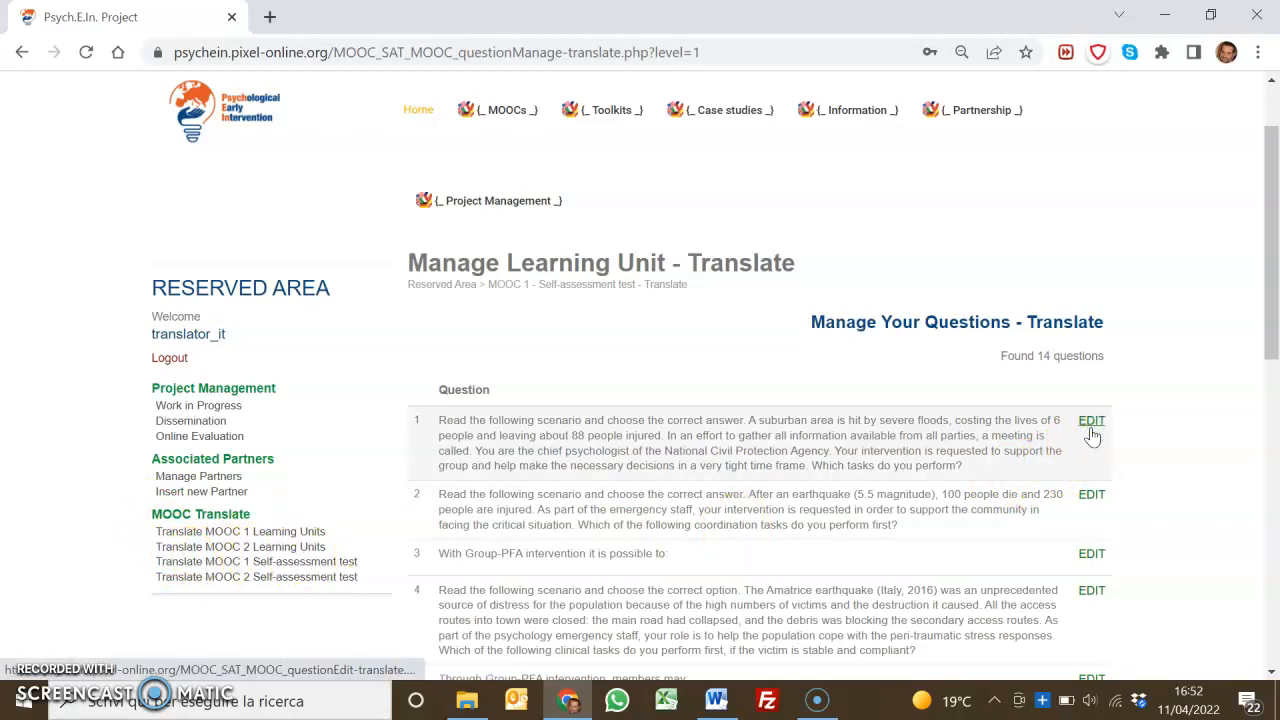
click(1091, 432)
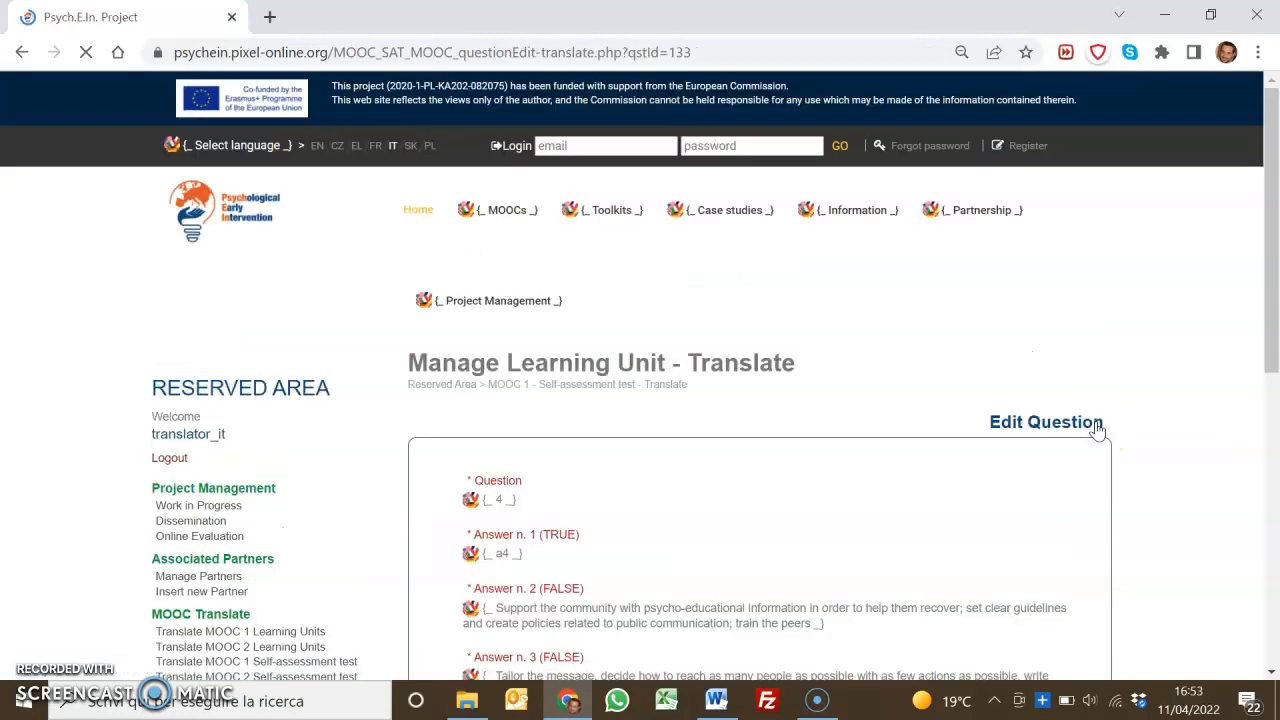
scroll(600, 410, down, 1)
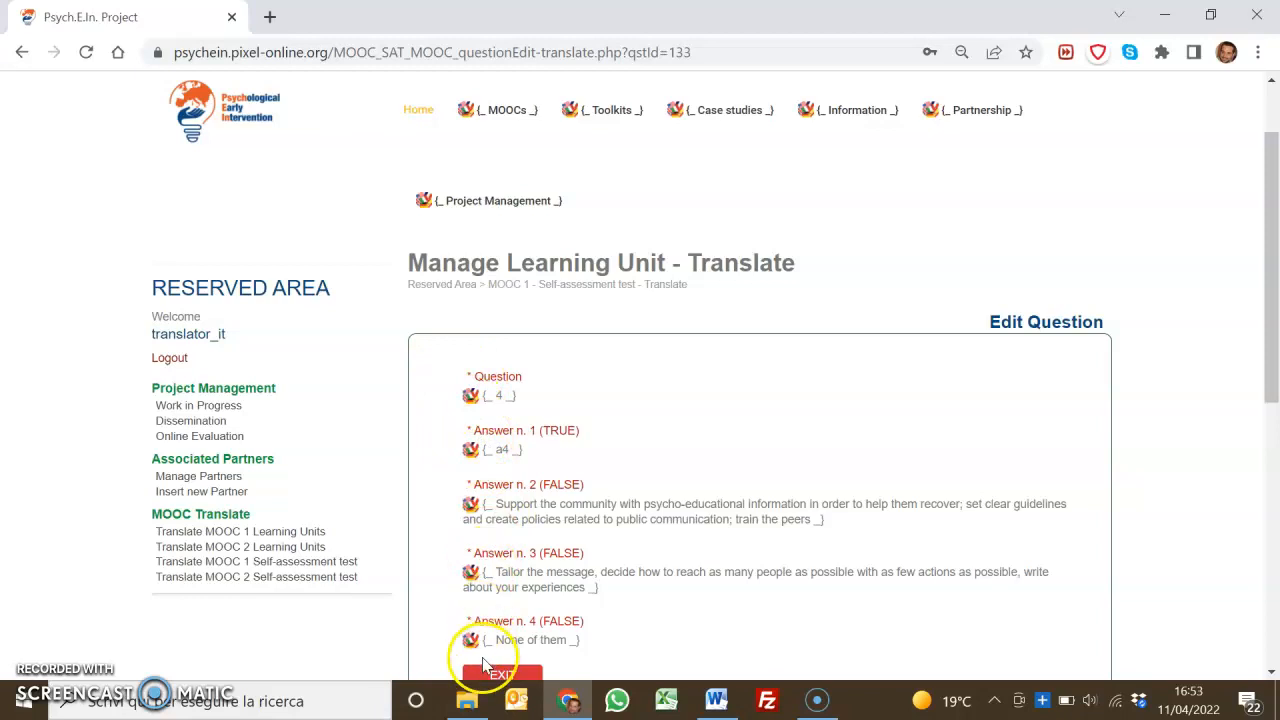
Step: View the English originals and Italian translations of the question and Answer n. 1, closing each without changes
click(472, 397)
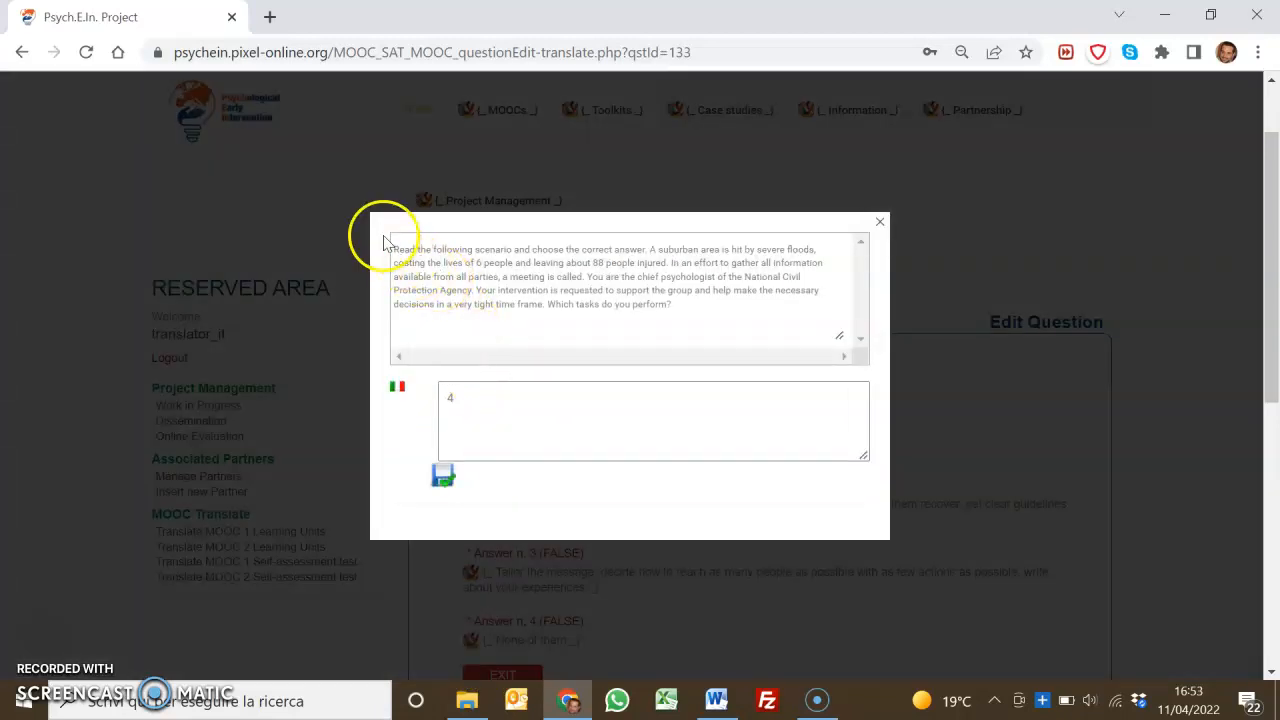
drag(491, 283, 686, 321)
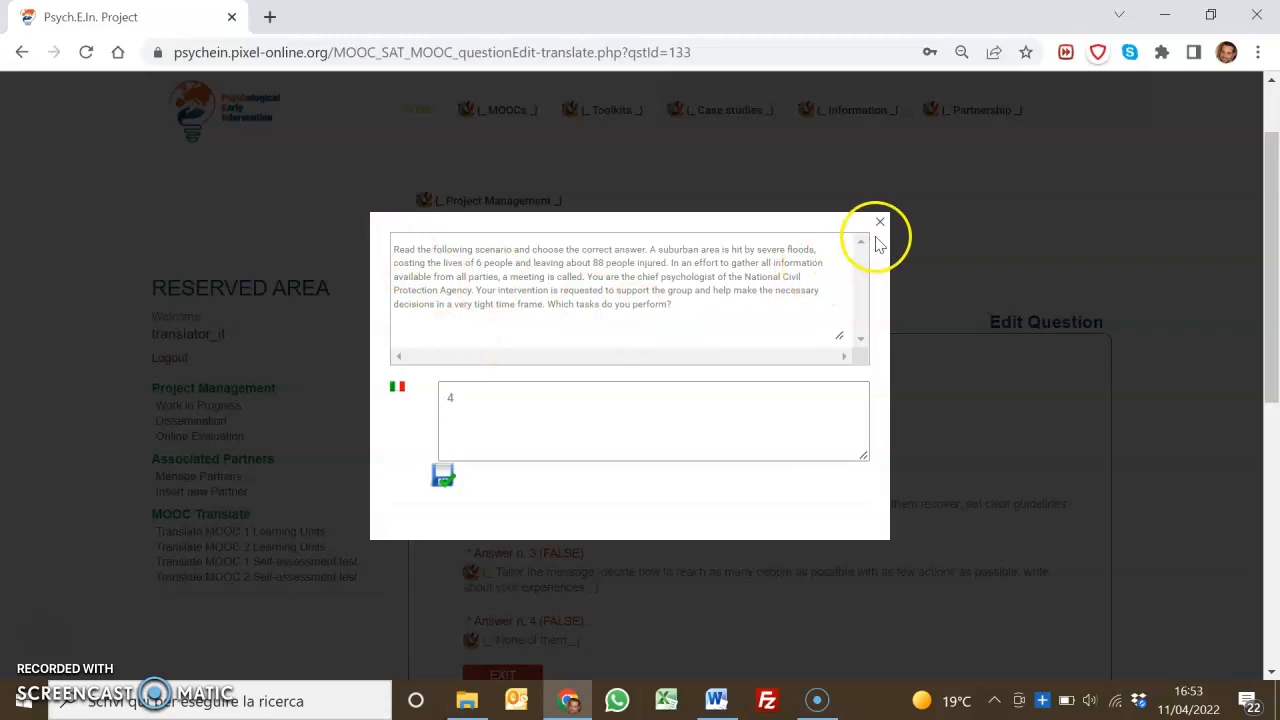
click(878, 224)
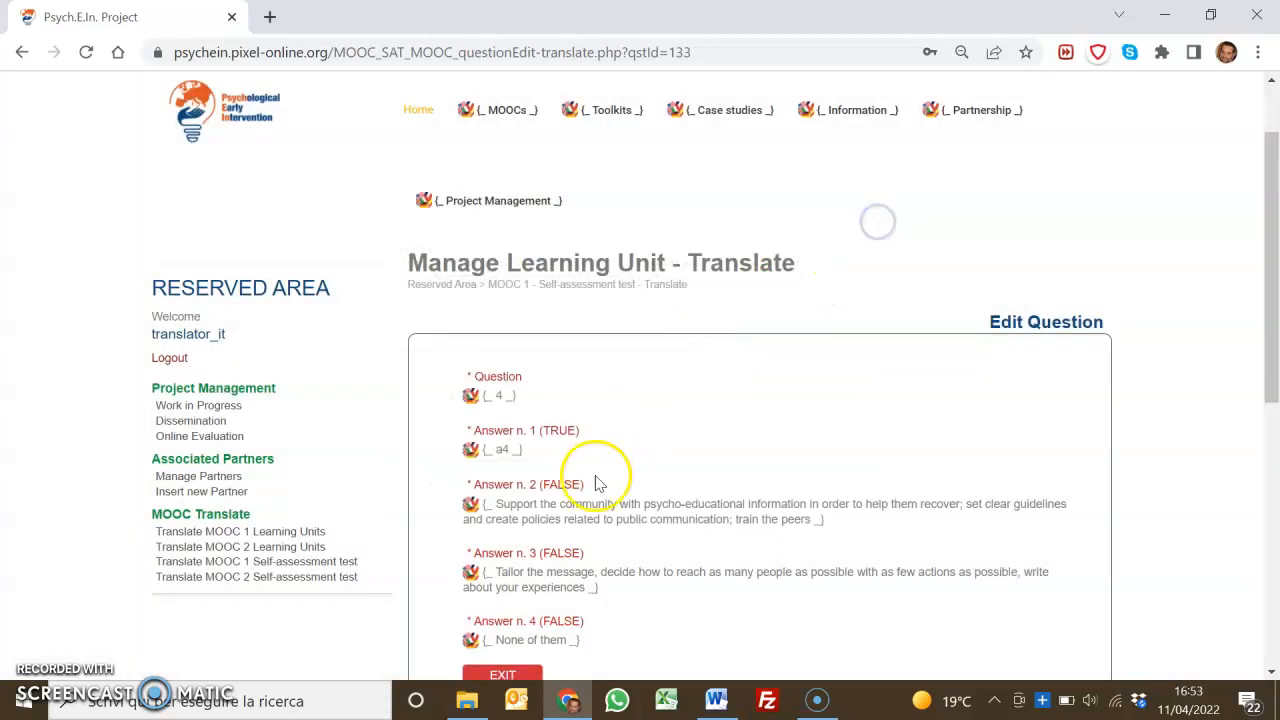
click(471, 449)
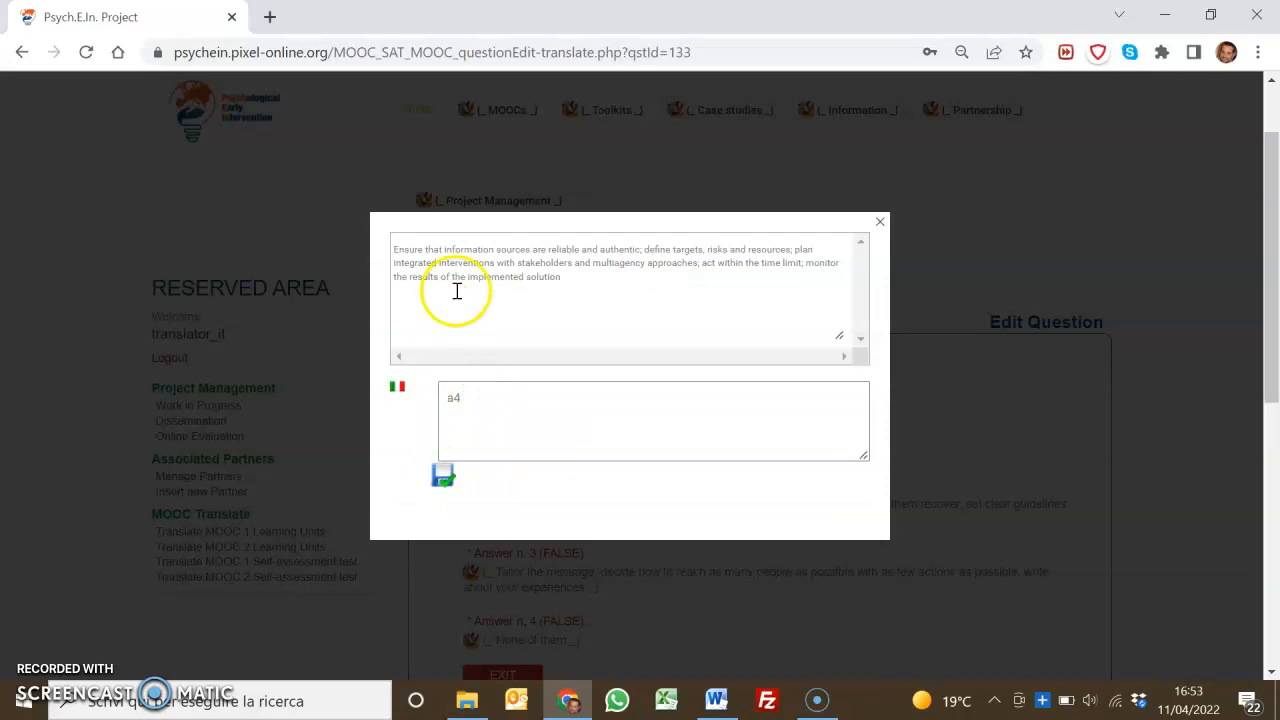
click(880, 226)
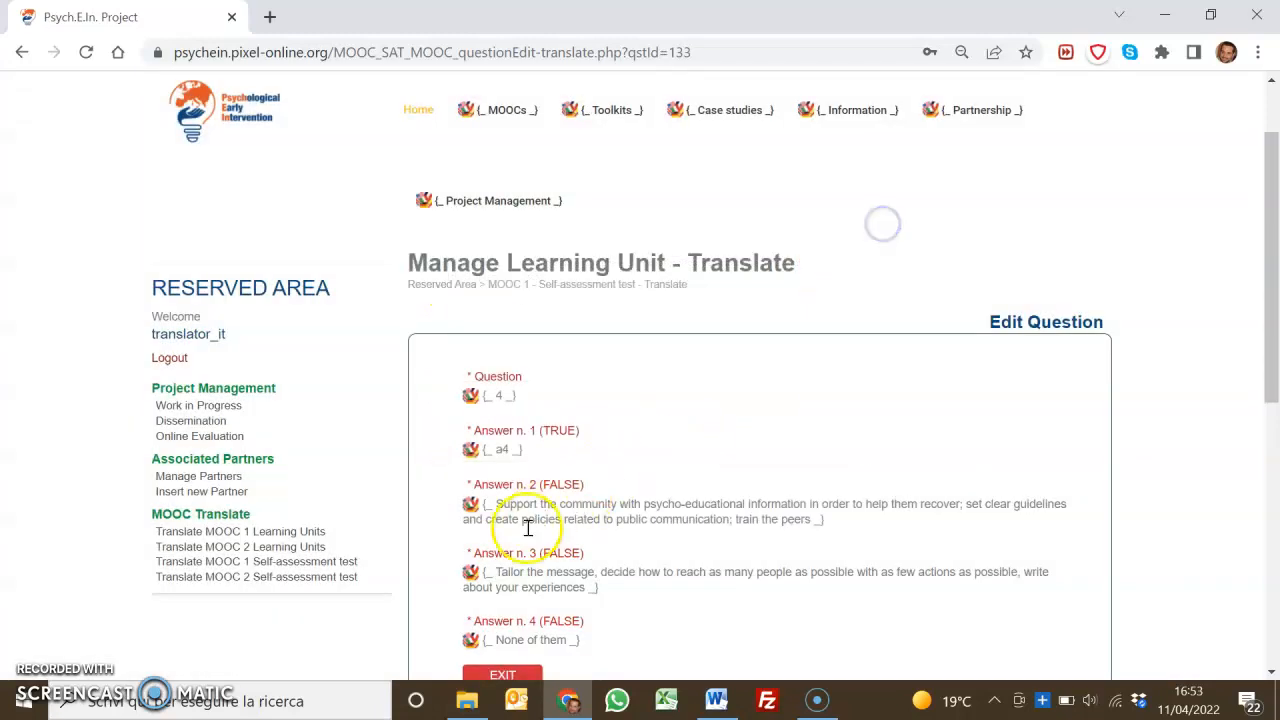
Step: Copy the English text of Answer n. 2 into its Italian translation field, then save and close the translation
click(472, 505)
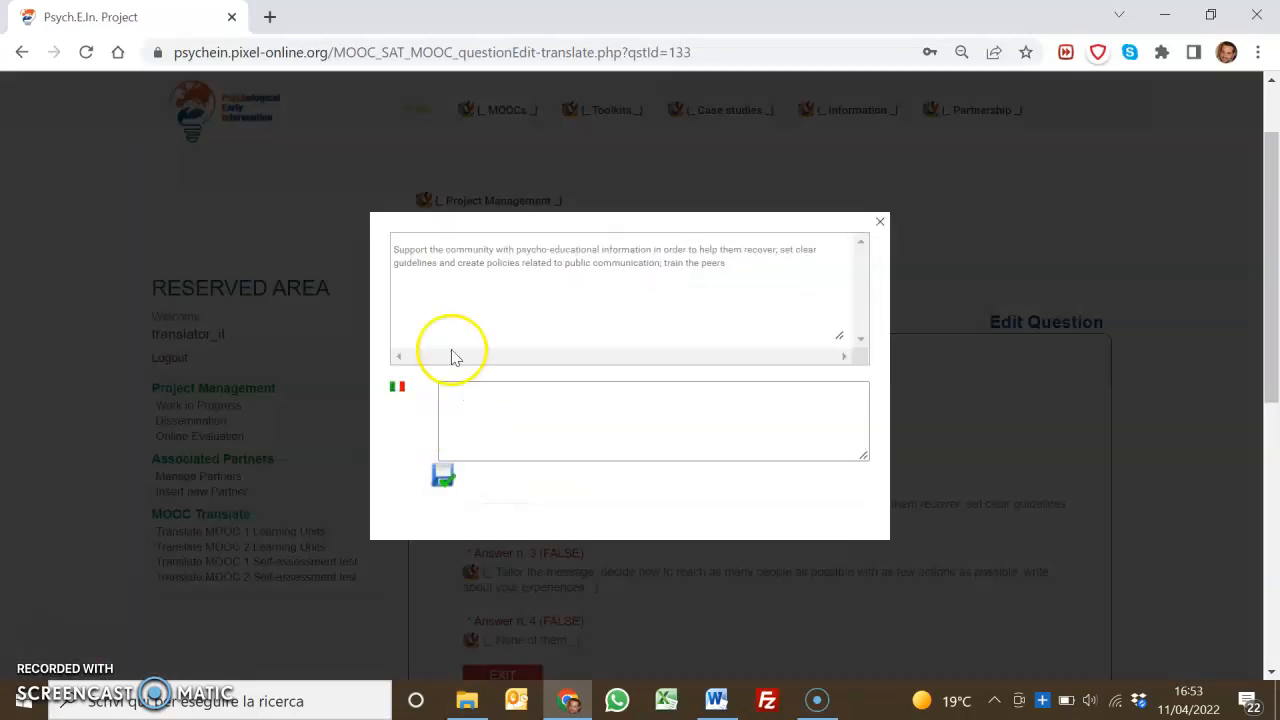
click(393, 248)
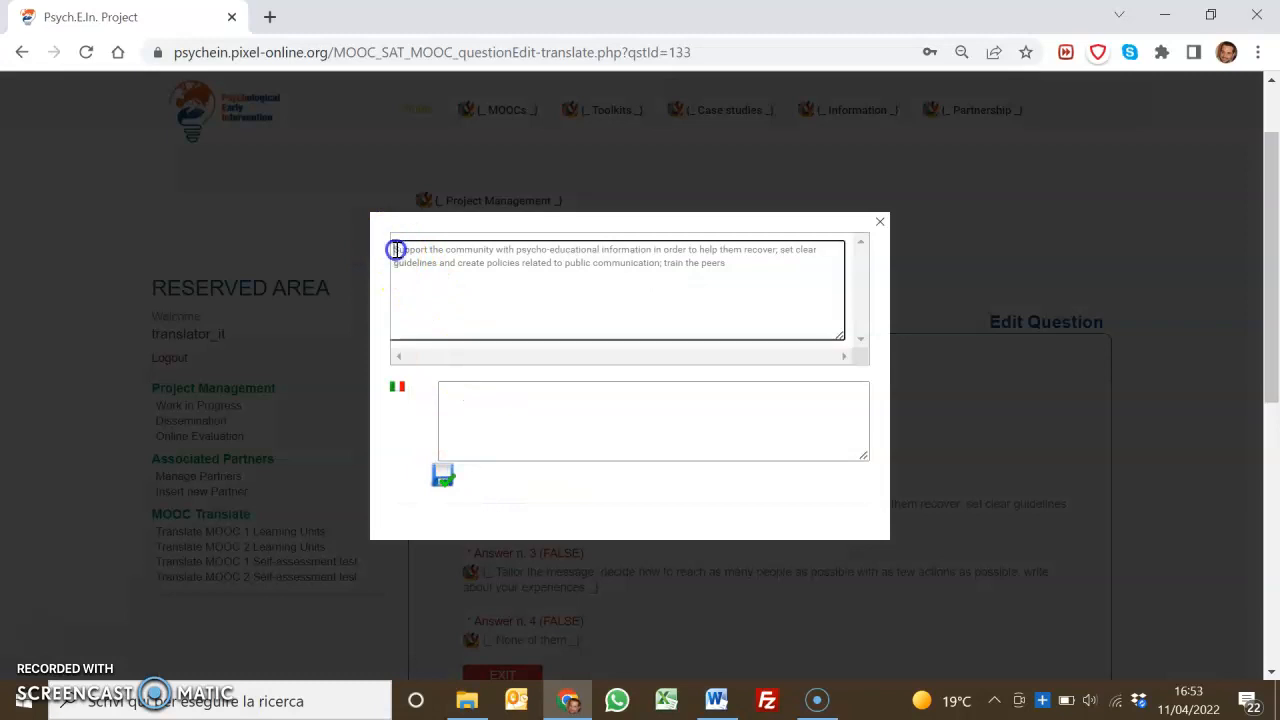
drag(395, 248, 737, 286)
key(ctrl+c)
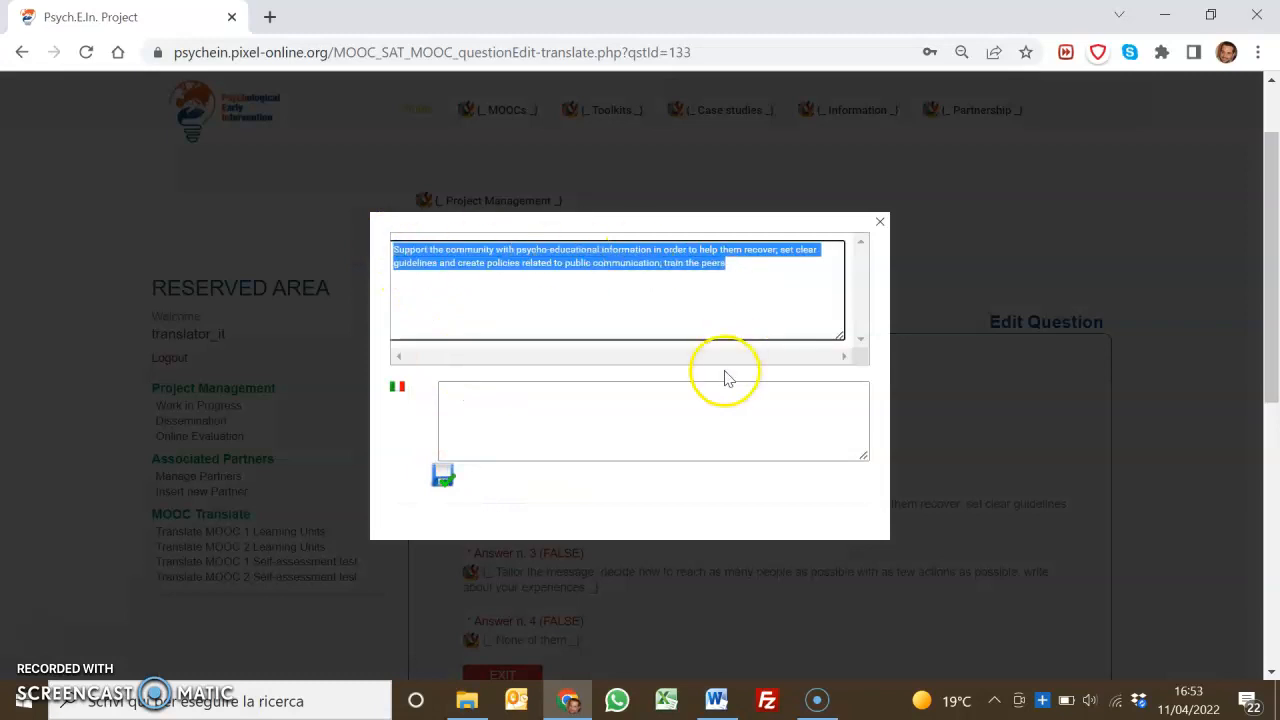
click(686, 408)
key(ctrl+v)
click(685, 406)
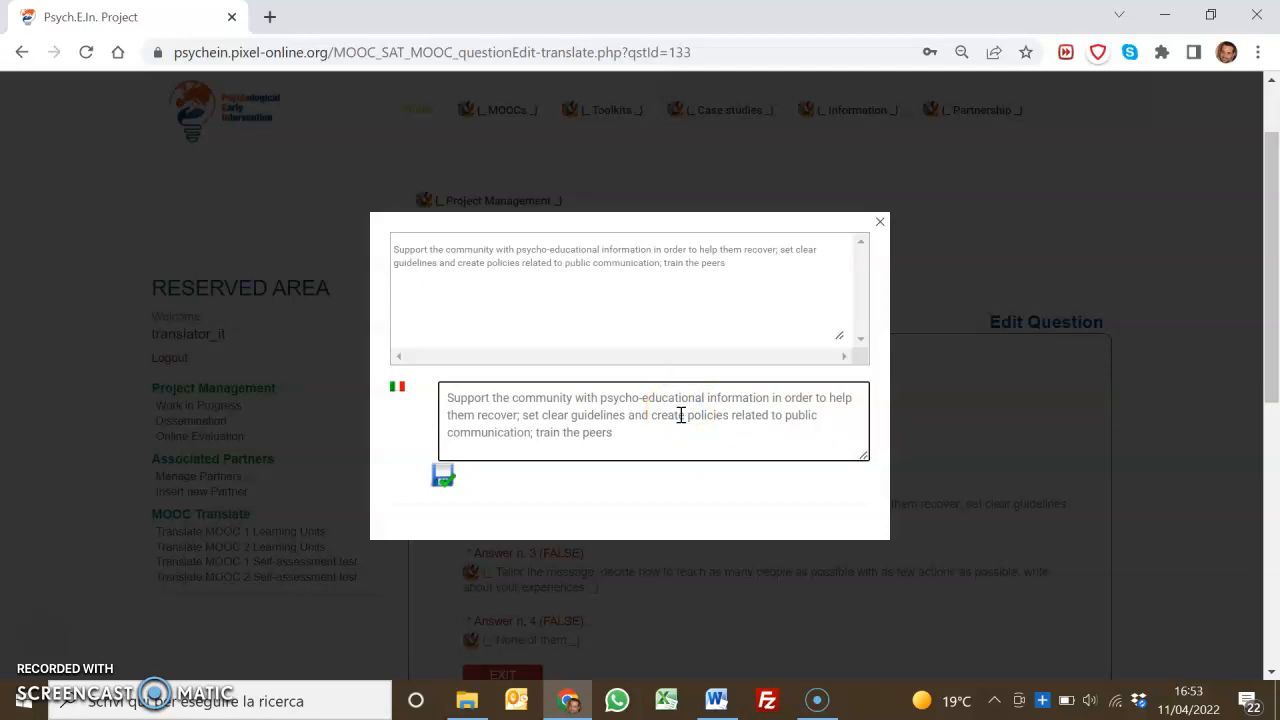
click(673, 421)
click(443, 478)
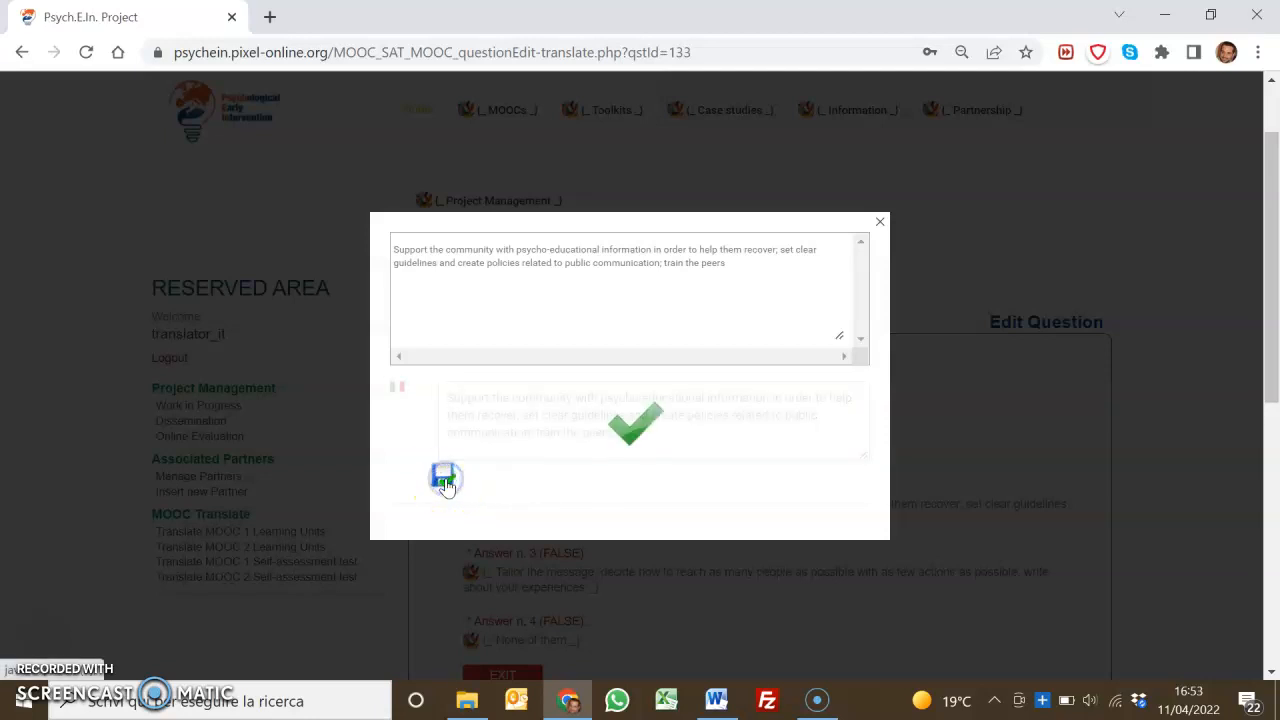
scroll(448, 482, down, 4)
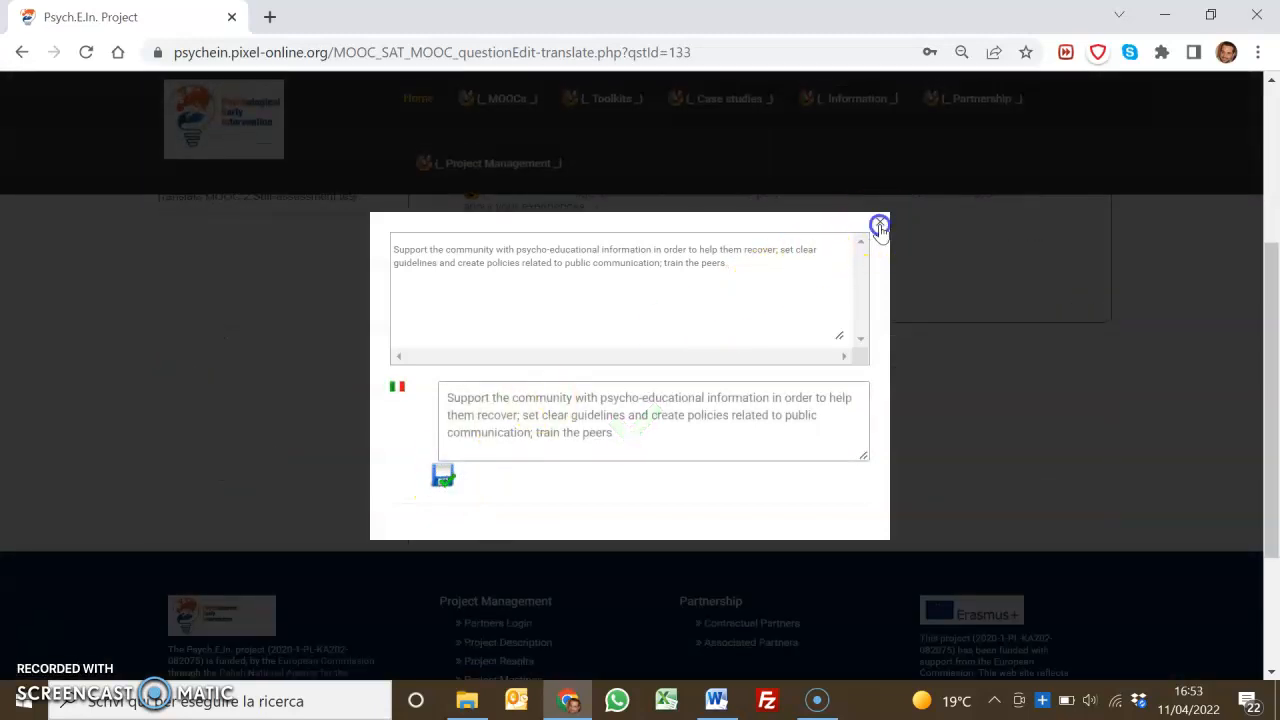
click(879, 222)
scroll(873, 250, up, 4)
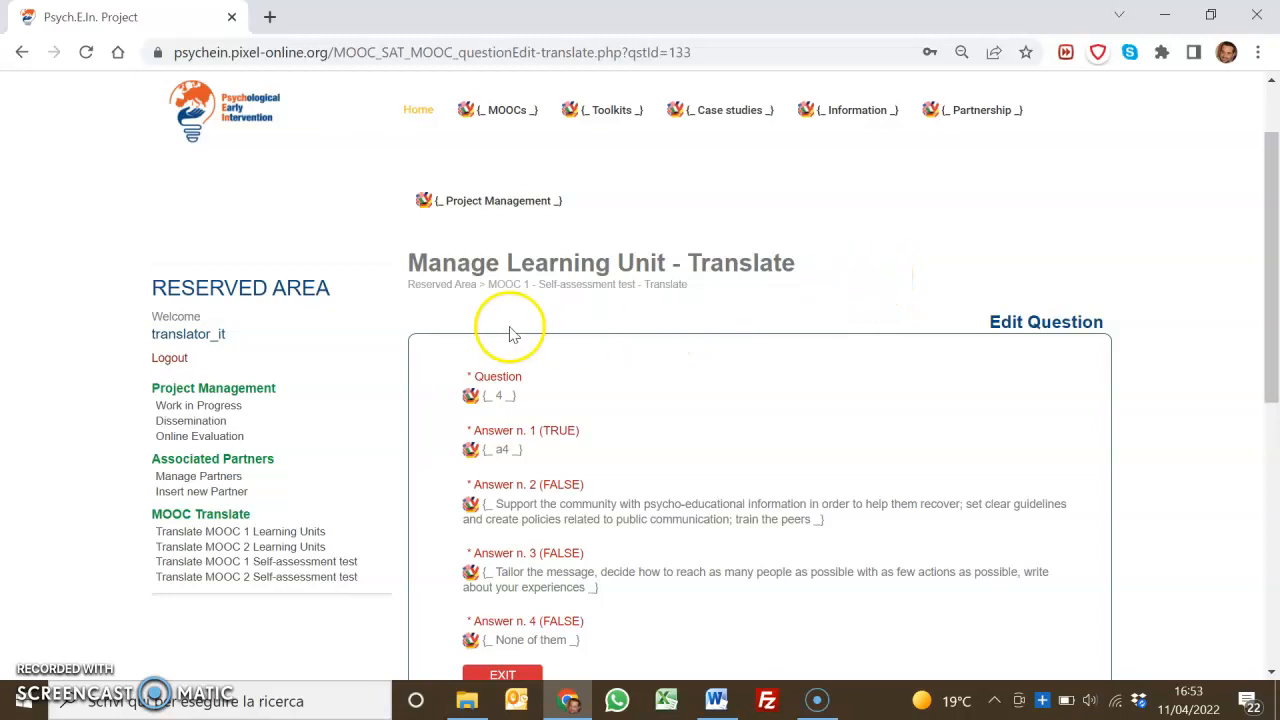
Step: Log out of the translator account, log in with the prefilled user credentials and open MOOC 1 for psychologists
click(170, 360)
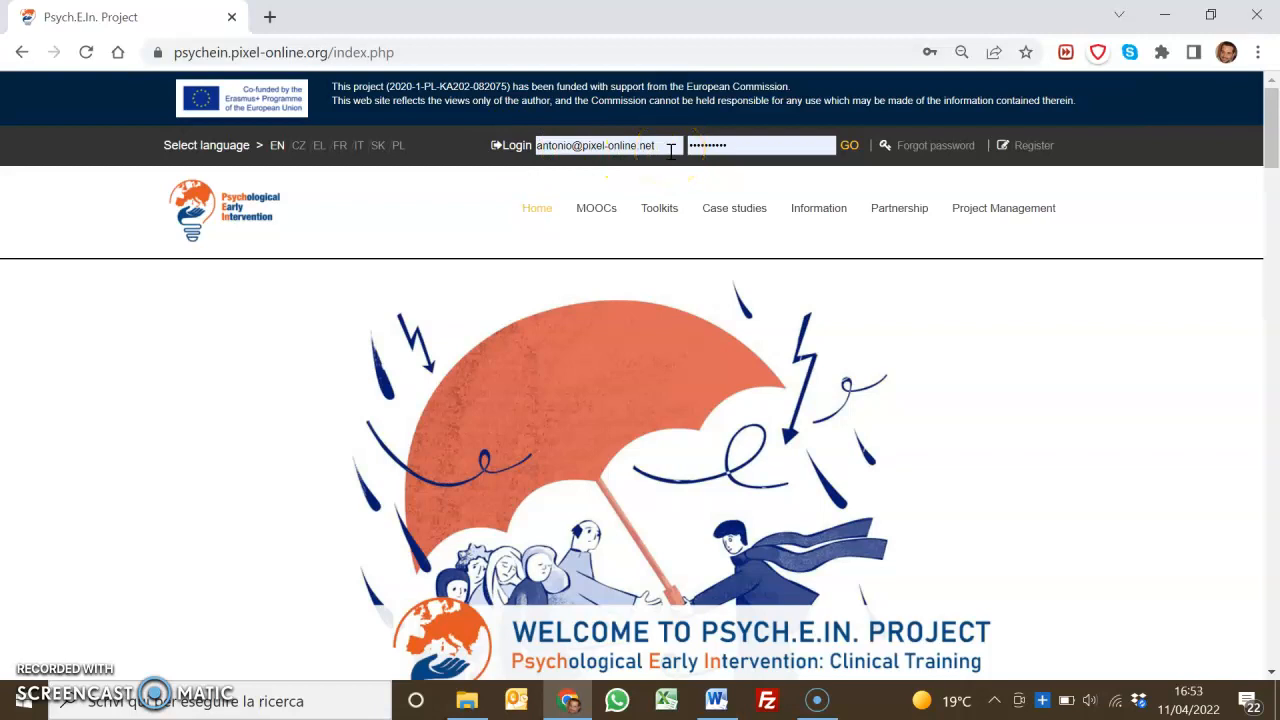
click(849, 147)
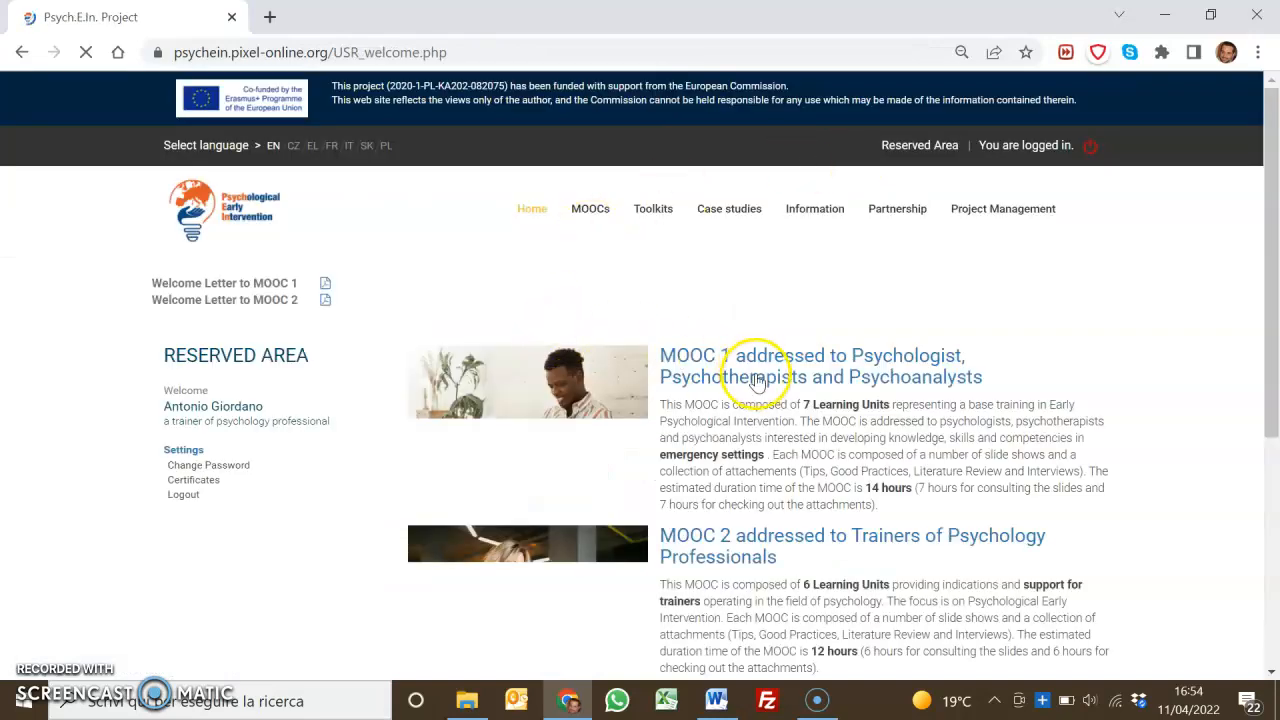
click(756, 377)
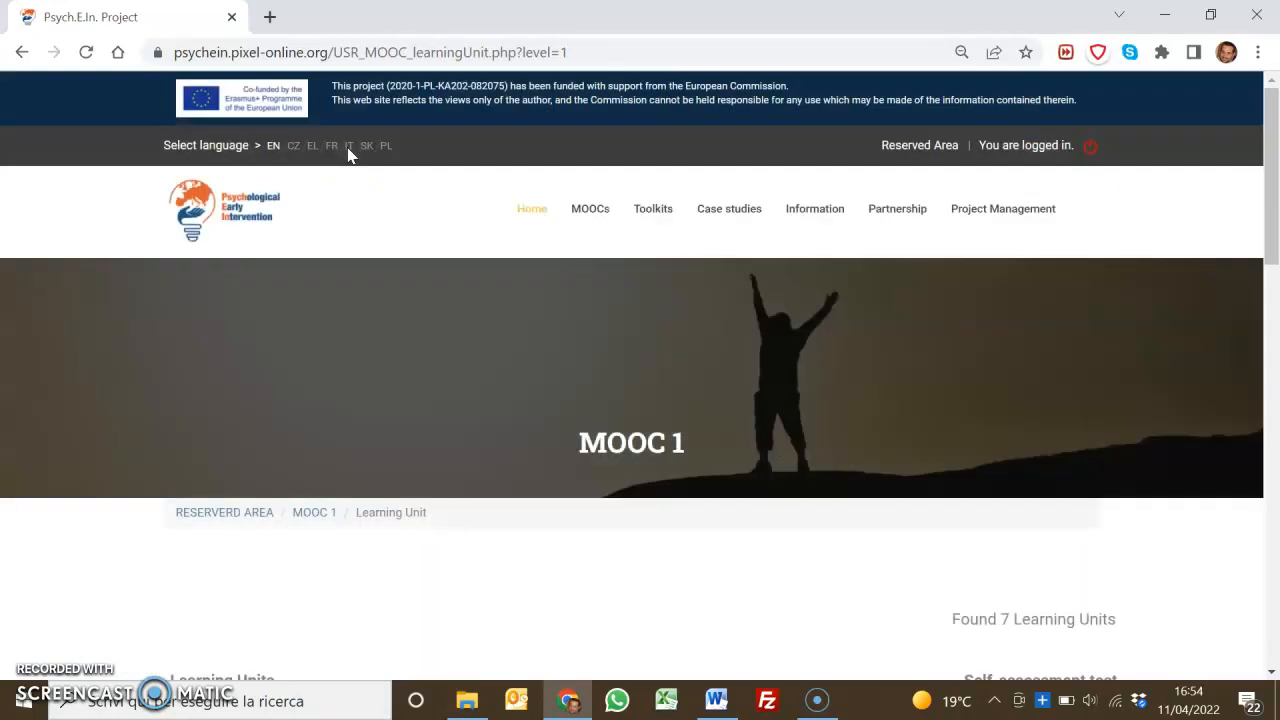
Step: Switch the MOOC 1 learning units page to Italian and look through the unit titles
click(350, 151)
click(691, 350)
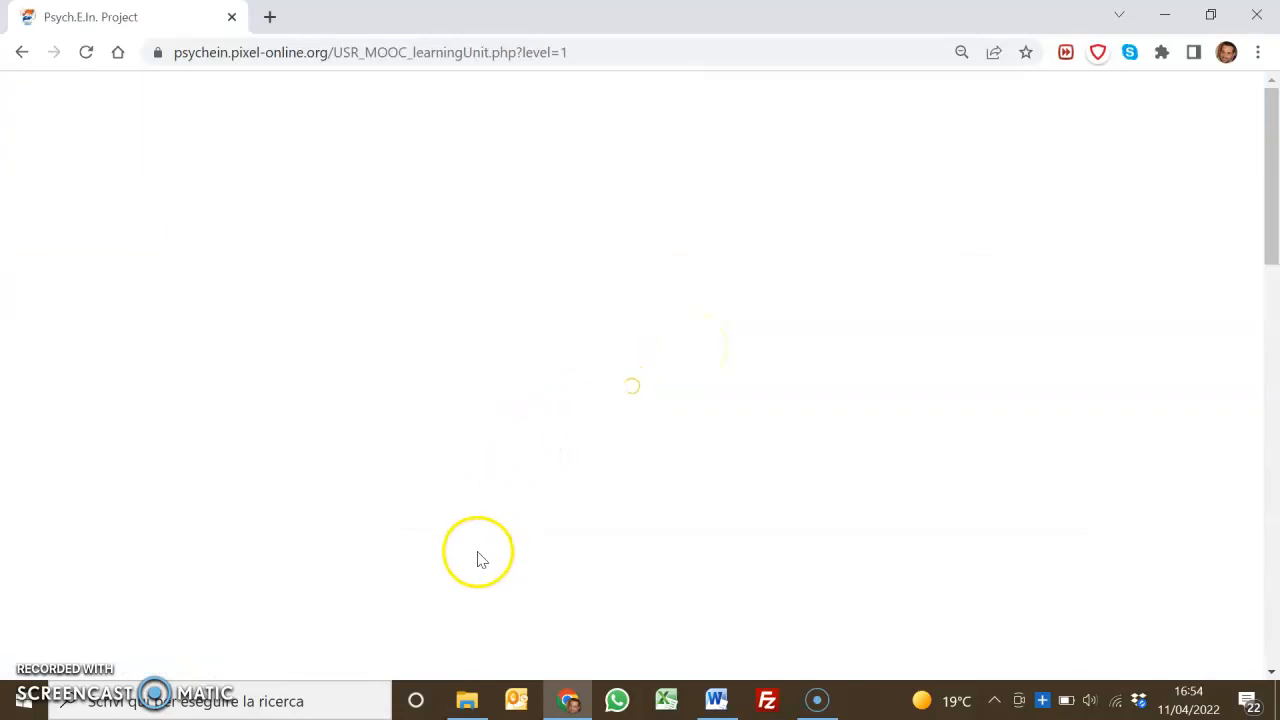
scroll(478, 558, down, 3)
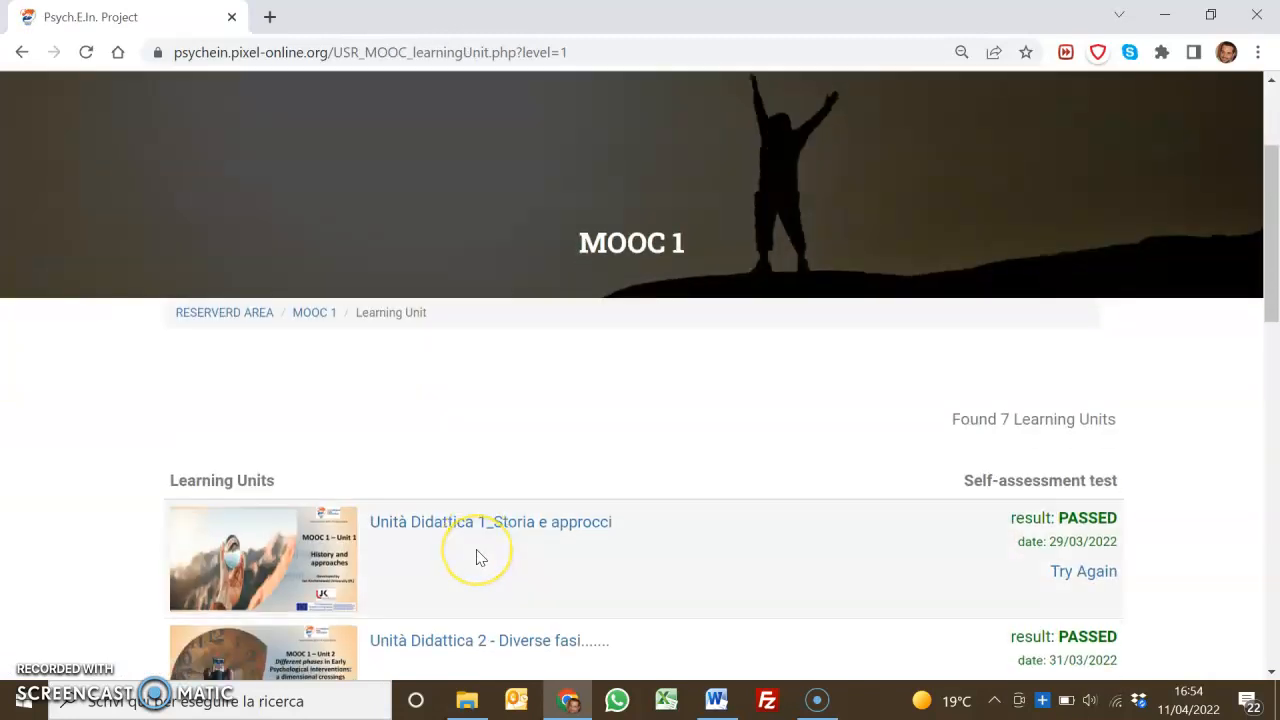
scroll(478, 558, down, 2)
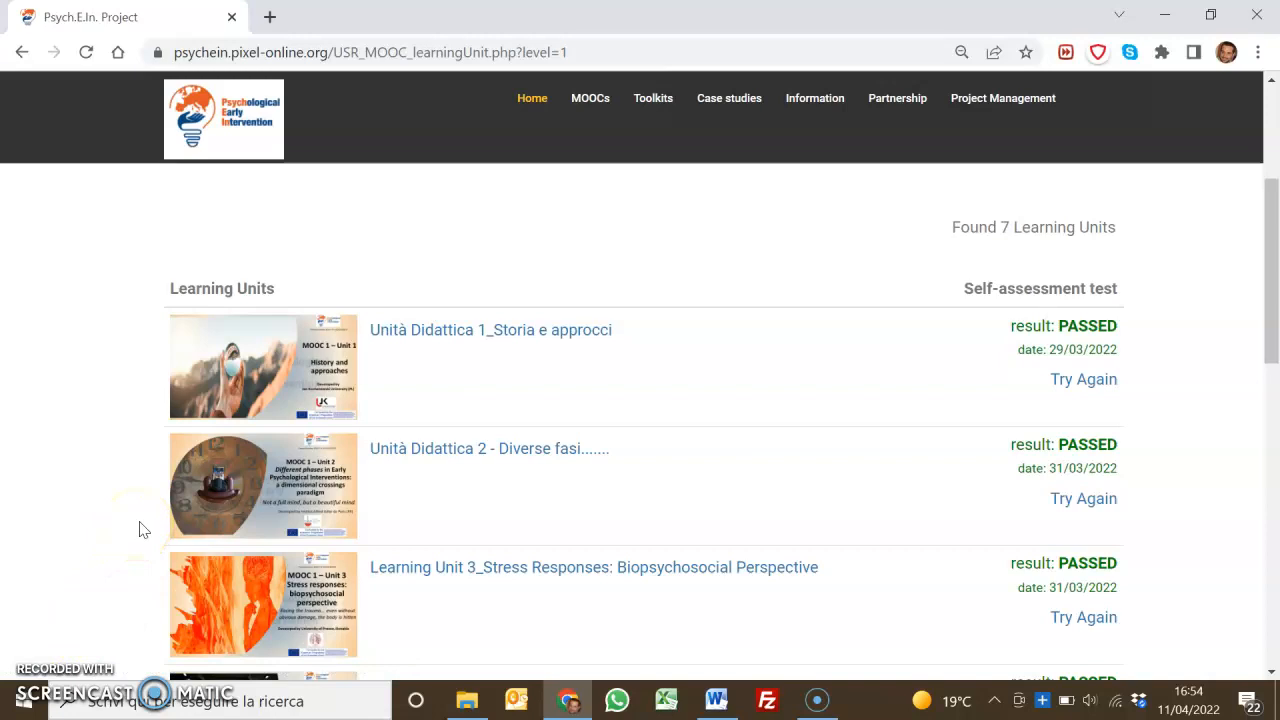
scroll(140, 530, down, 1)
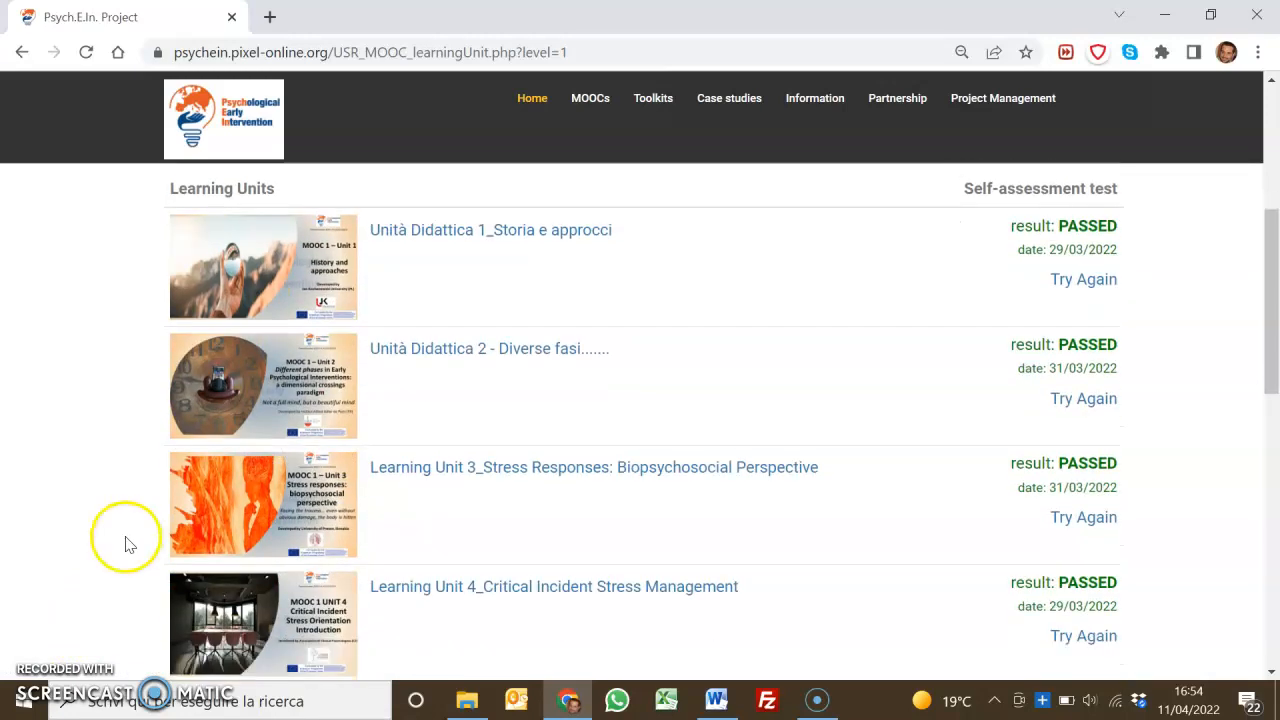